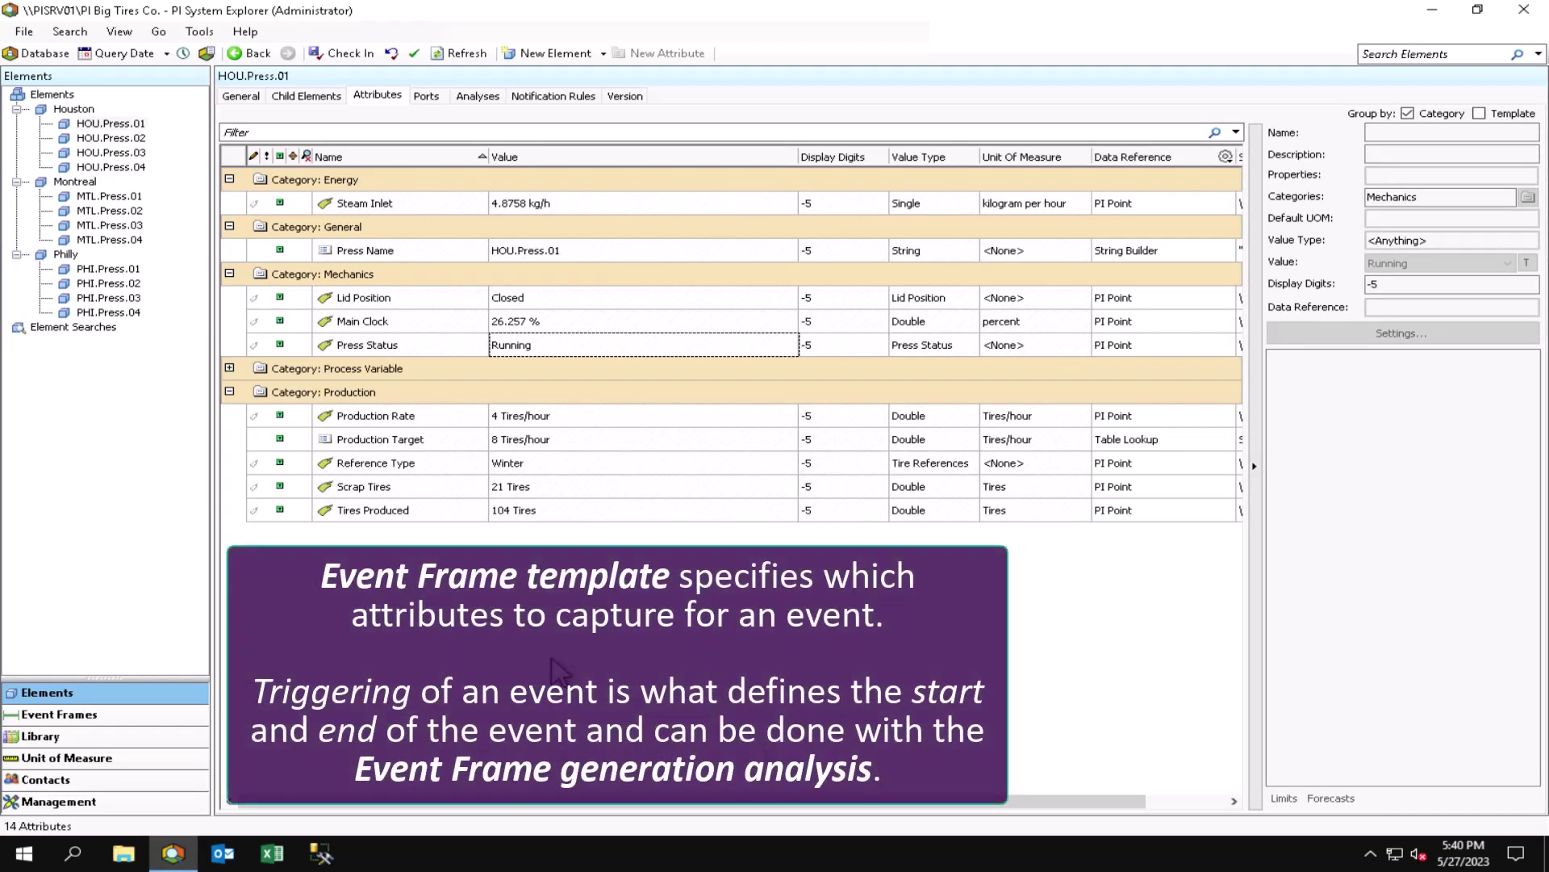
Step: Review the Press downtime template's attributes in the library, then return to the press elements
click(161, 737)
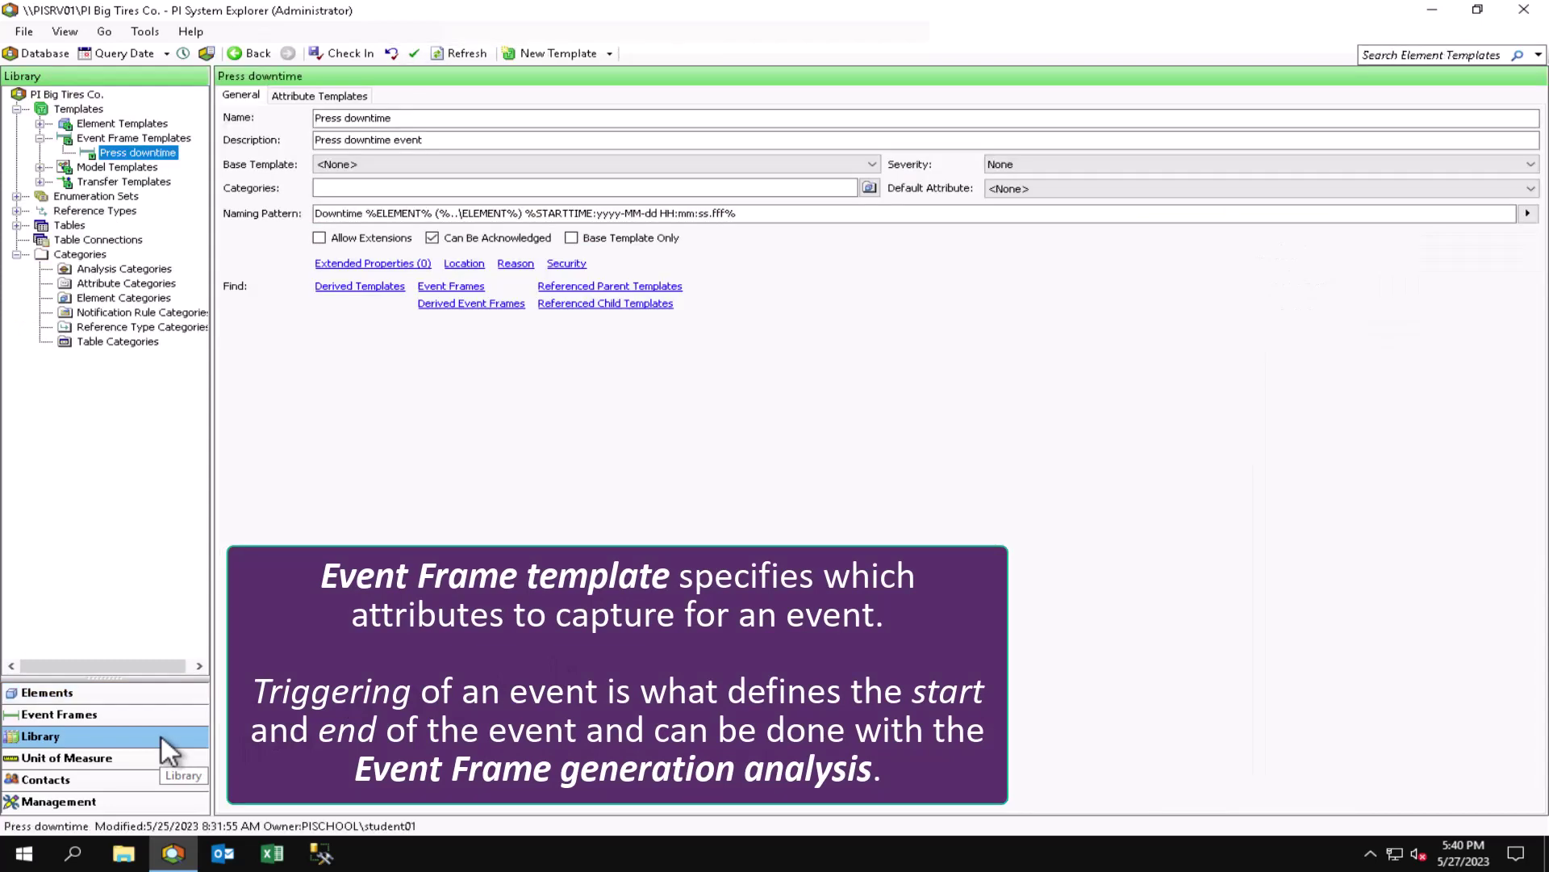
click(361, 96)
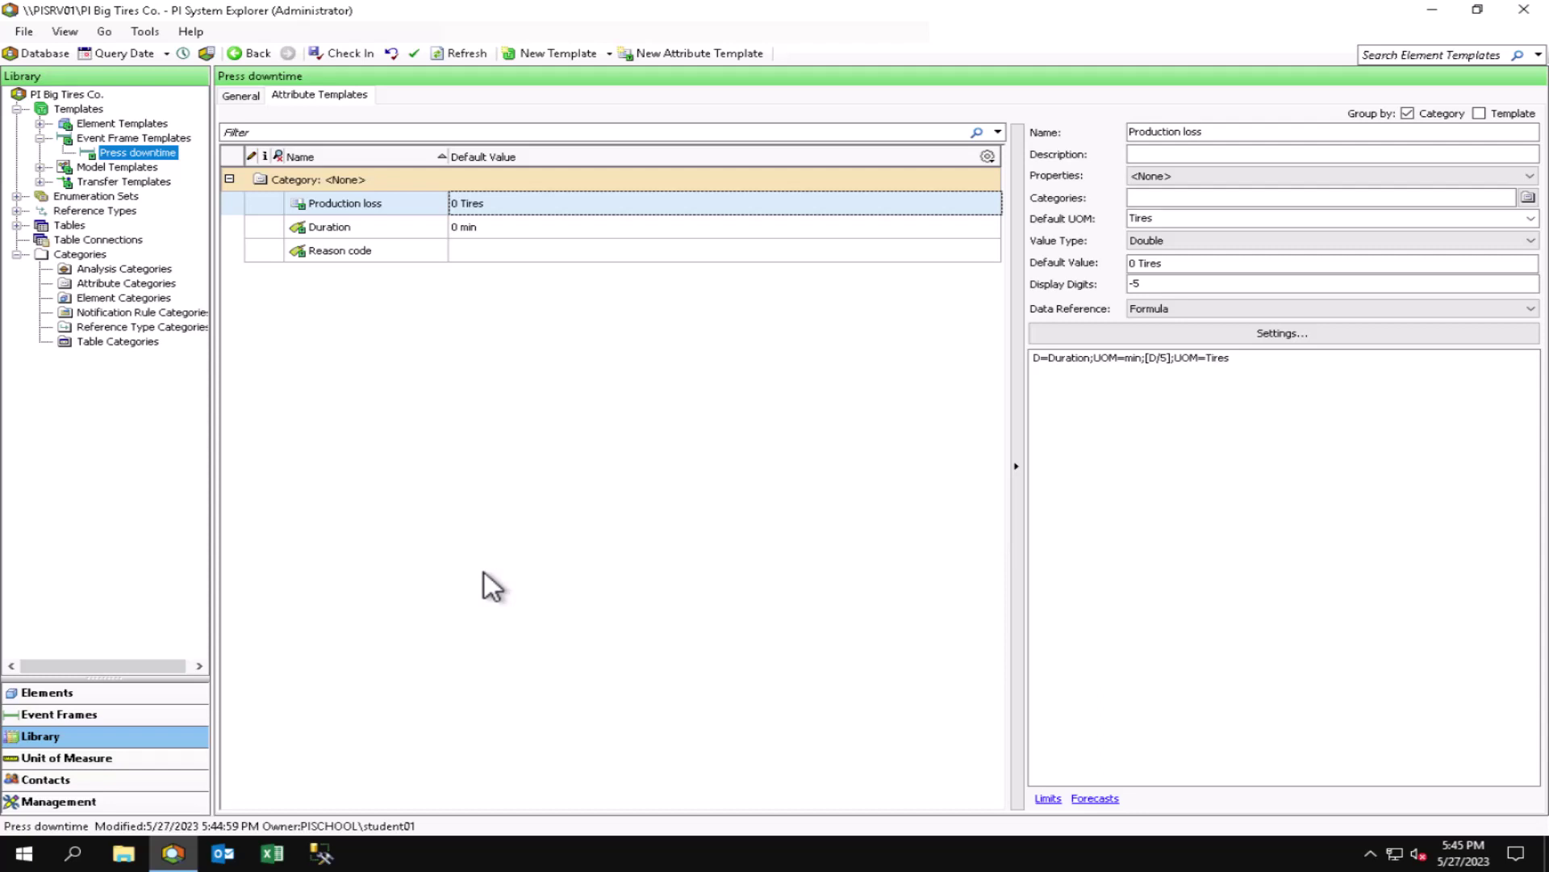
click(180, 692)
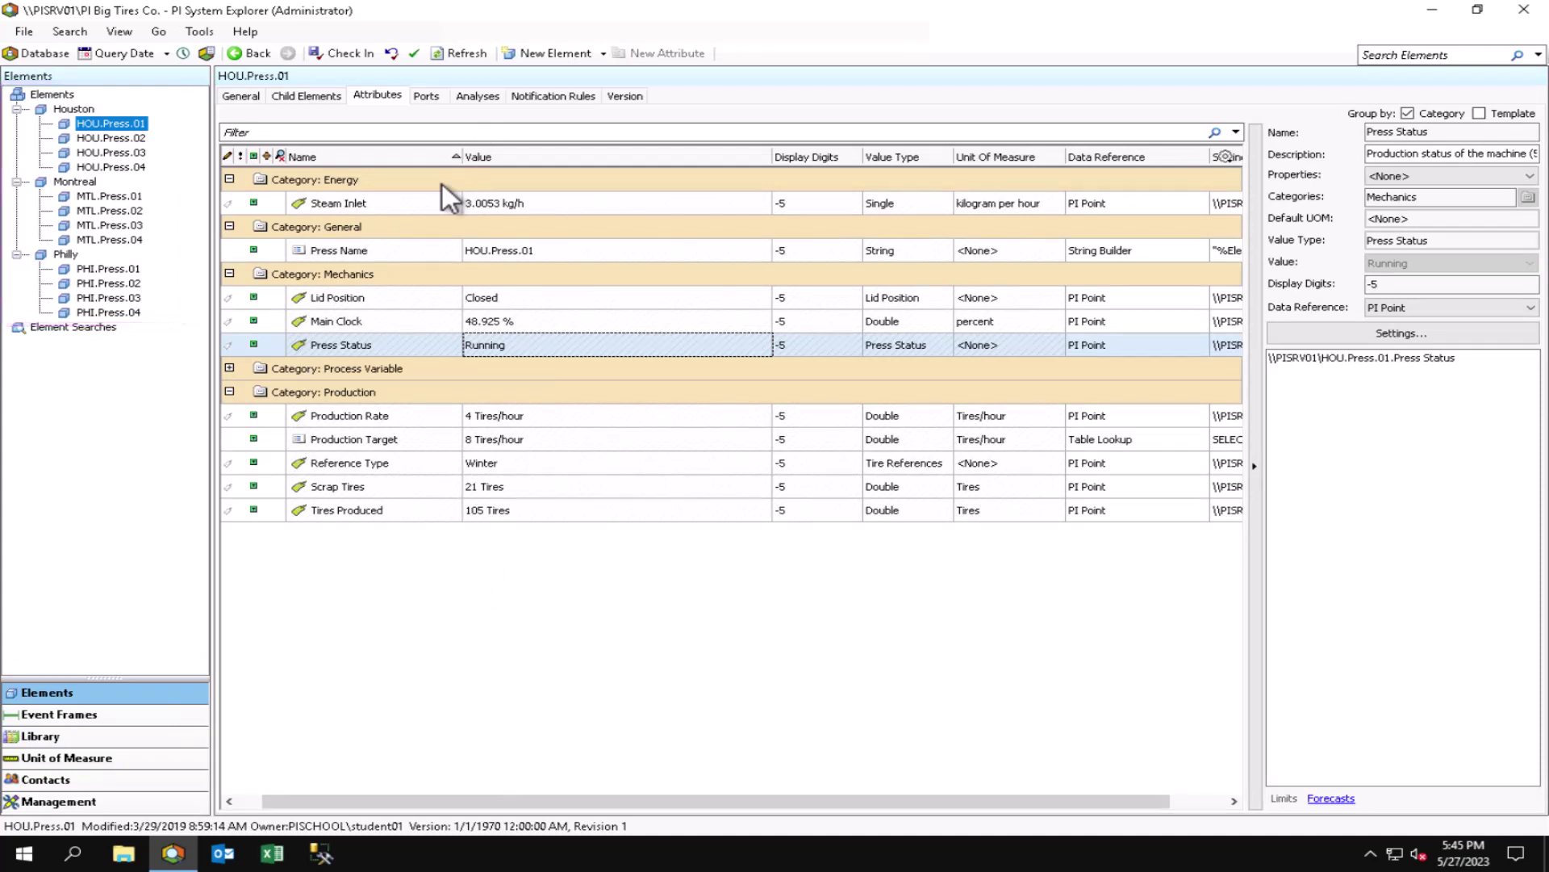
Step: Confirm HOU.Press.01 has no analyses, then open the Press element template in the library
click(487, 93)
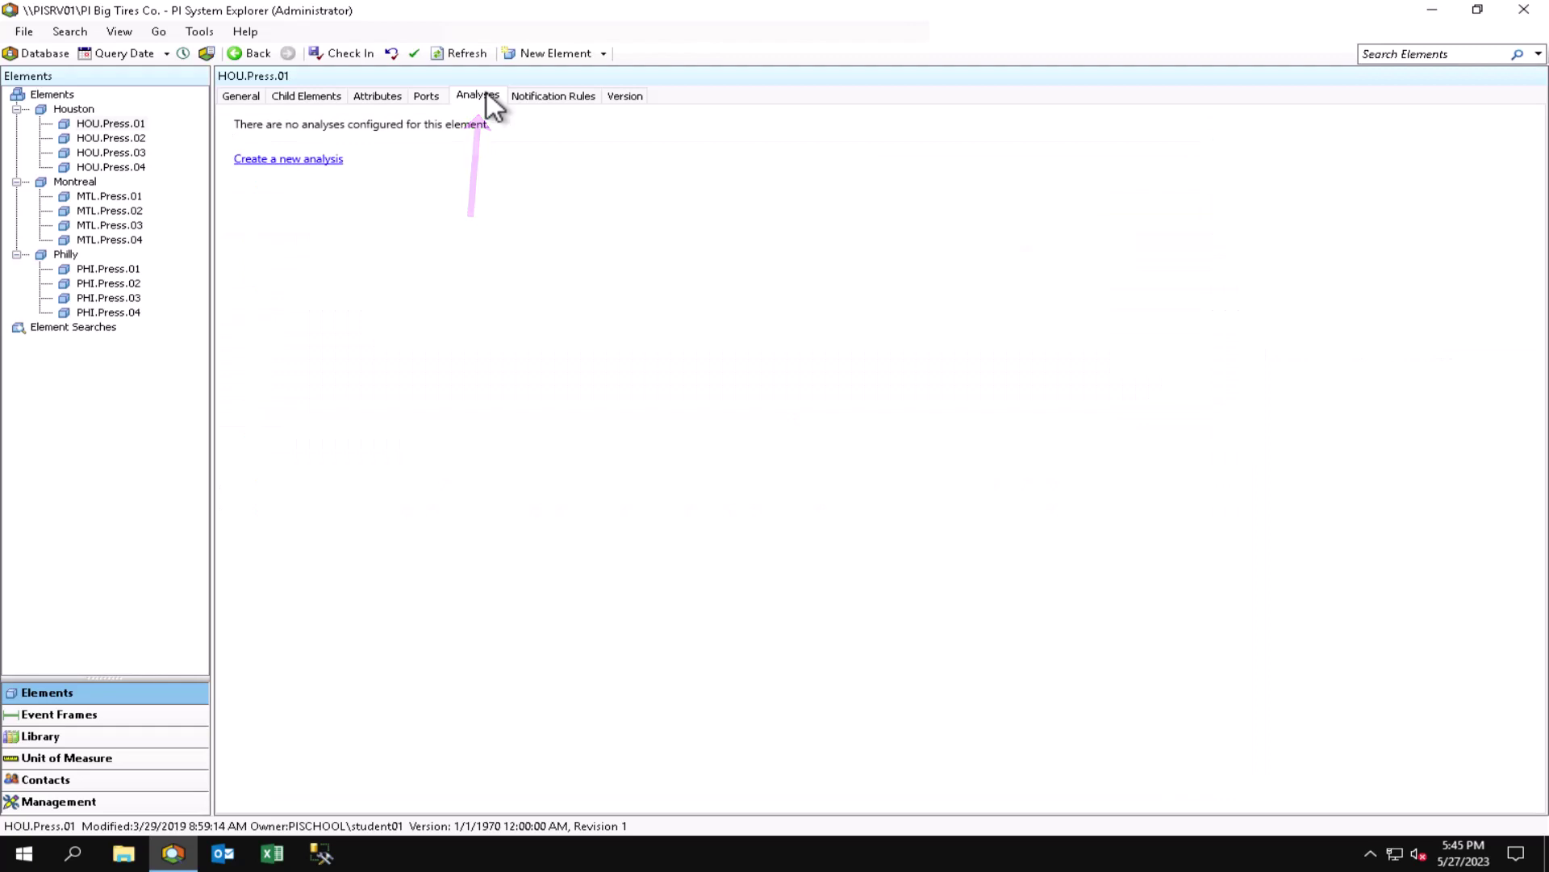
click(58, 738)
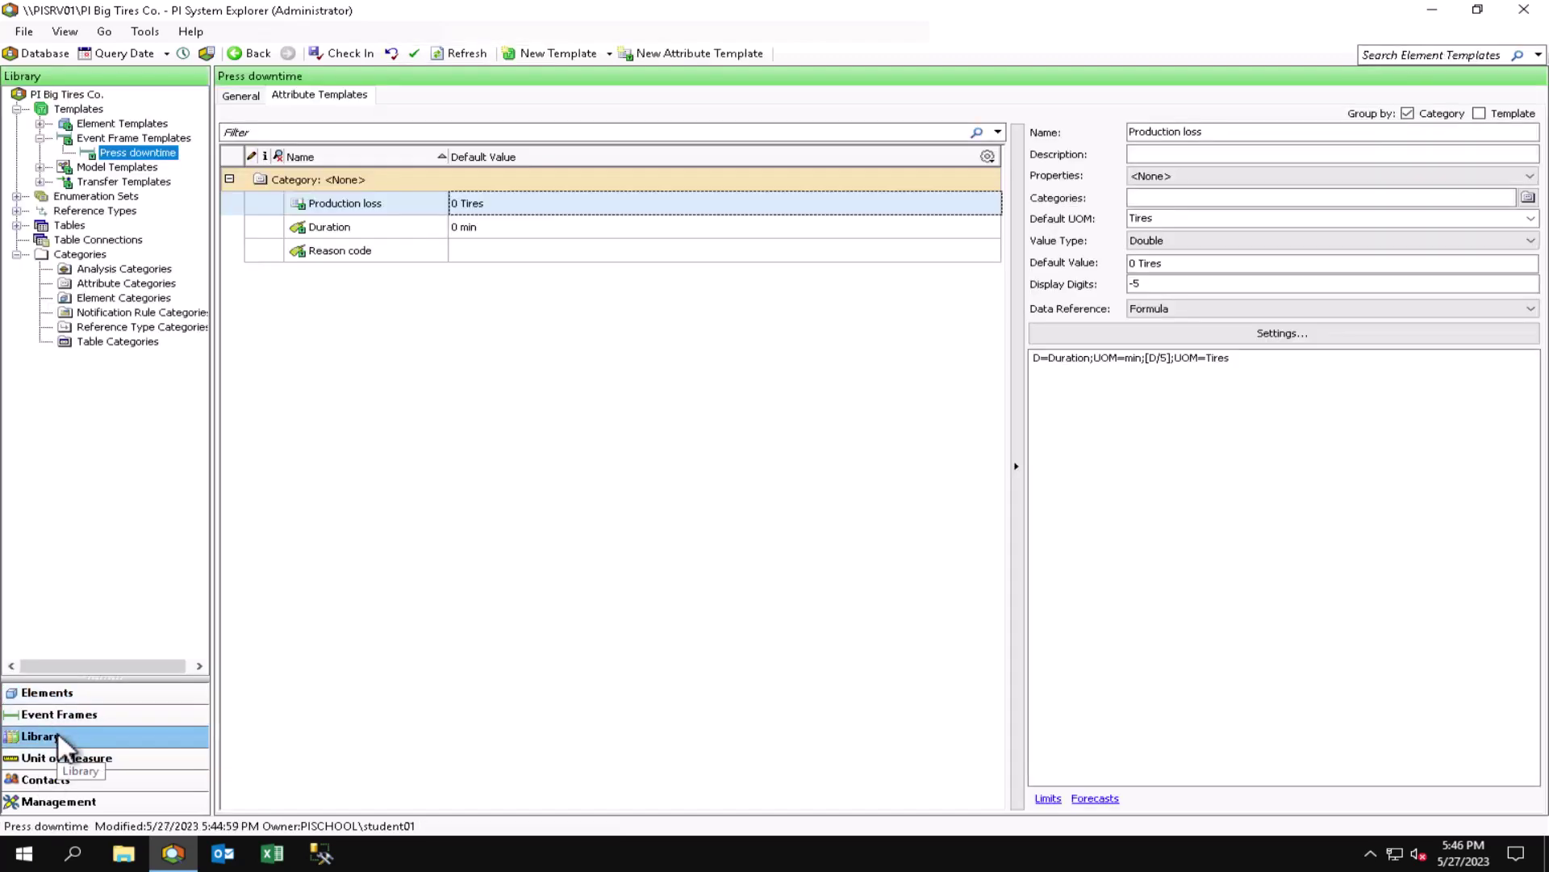
click(39, 124)
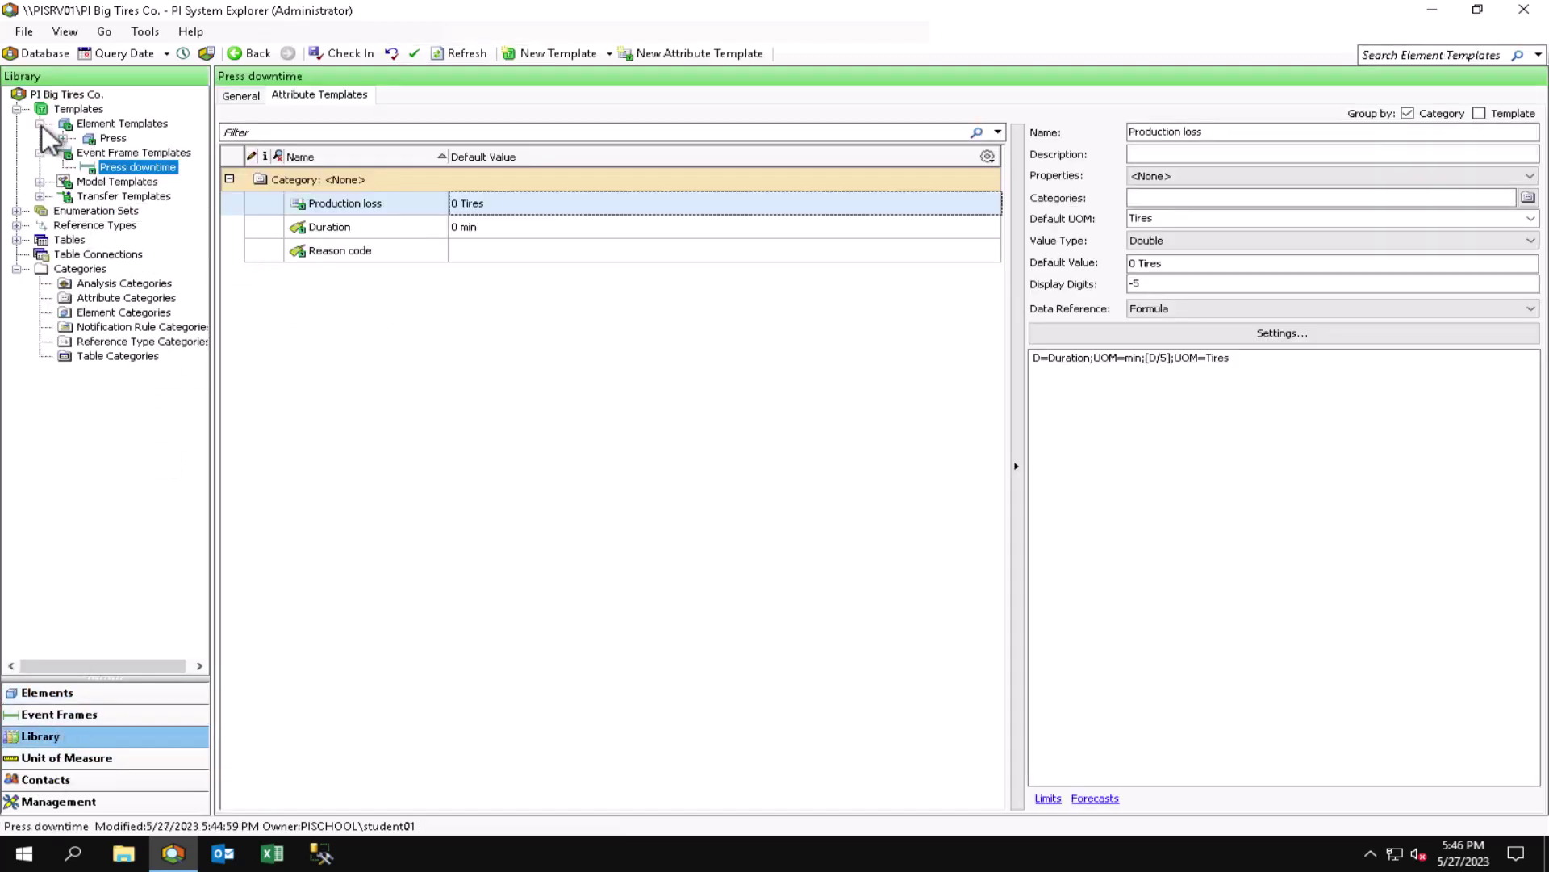
click(108, 138)
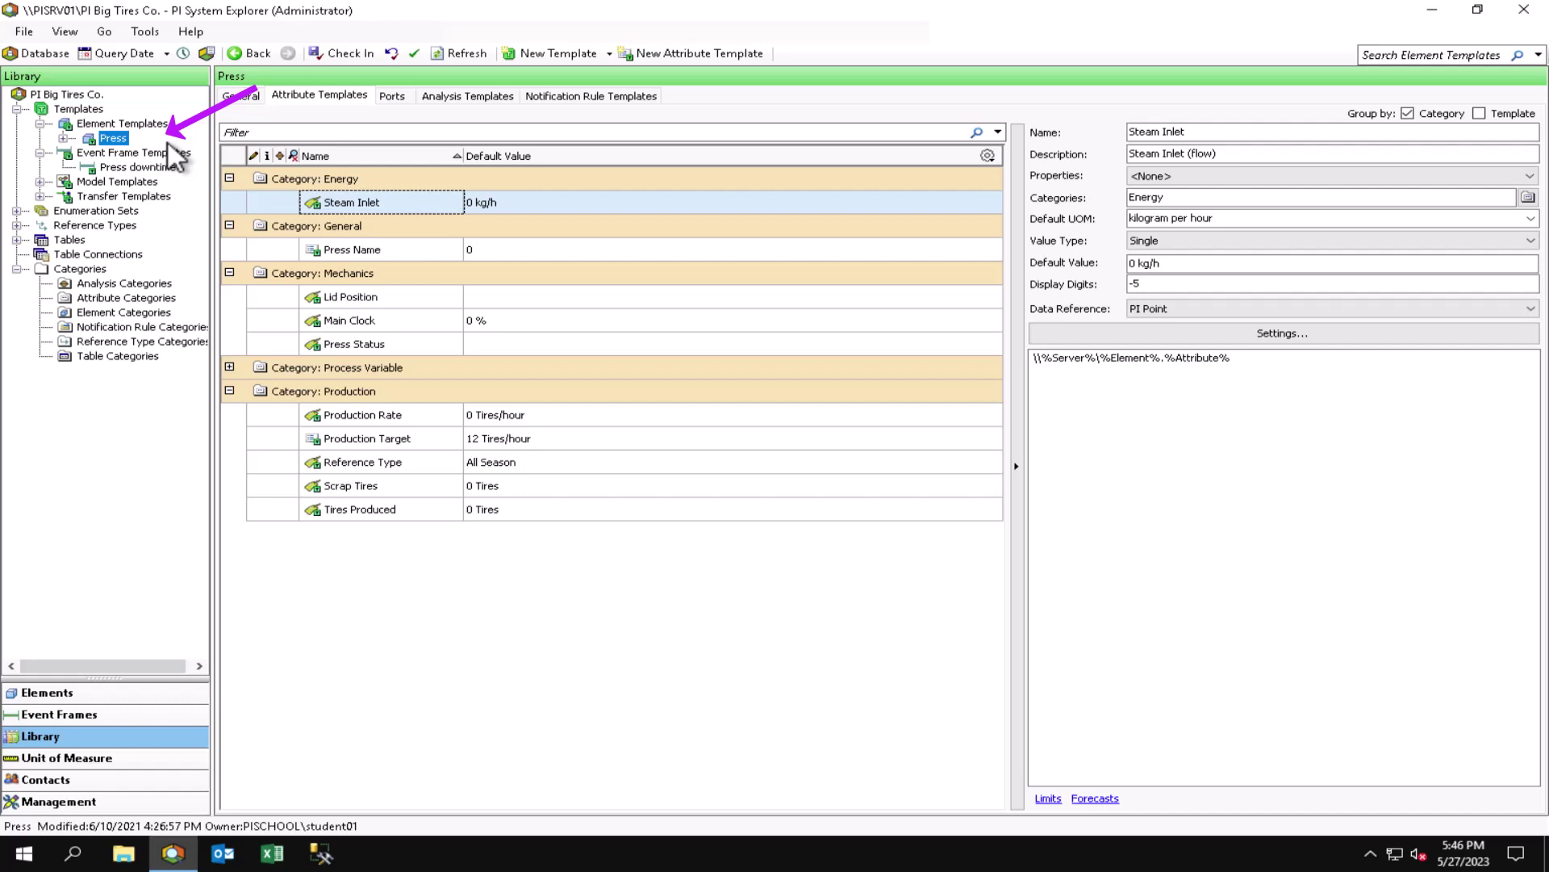
Step: Show the Press template's Analysis Templates, where none are configured yet
click(489, 93)
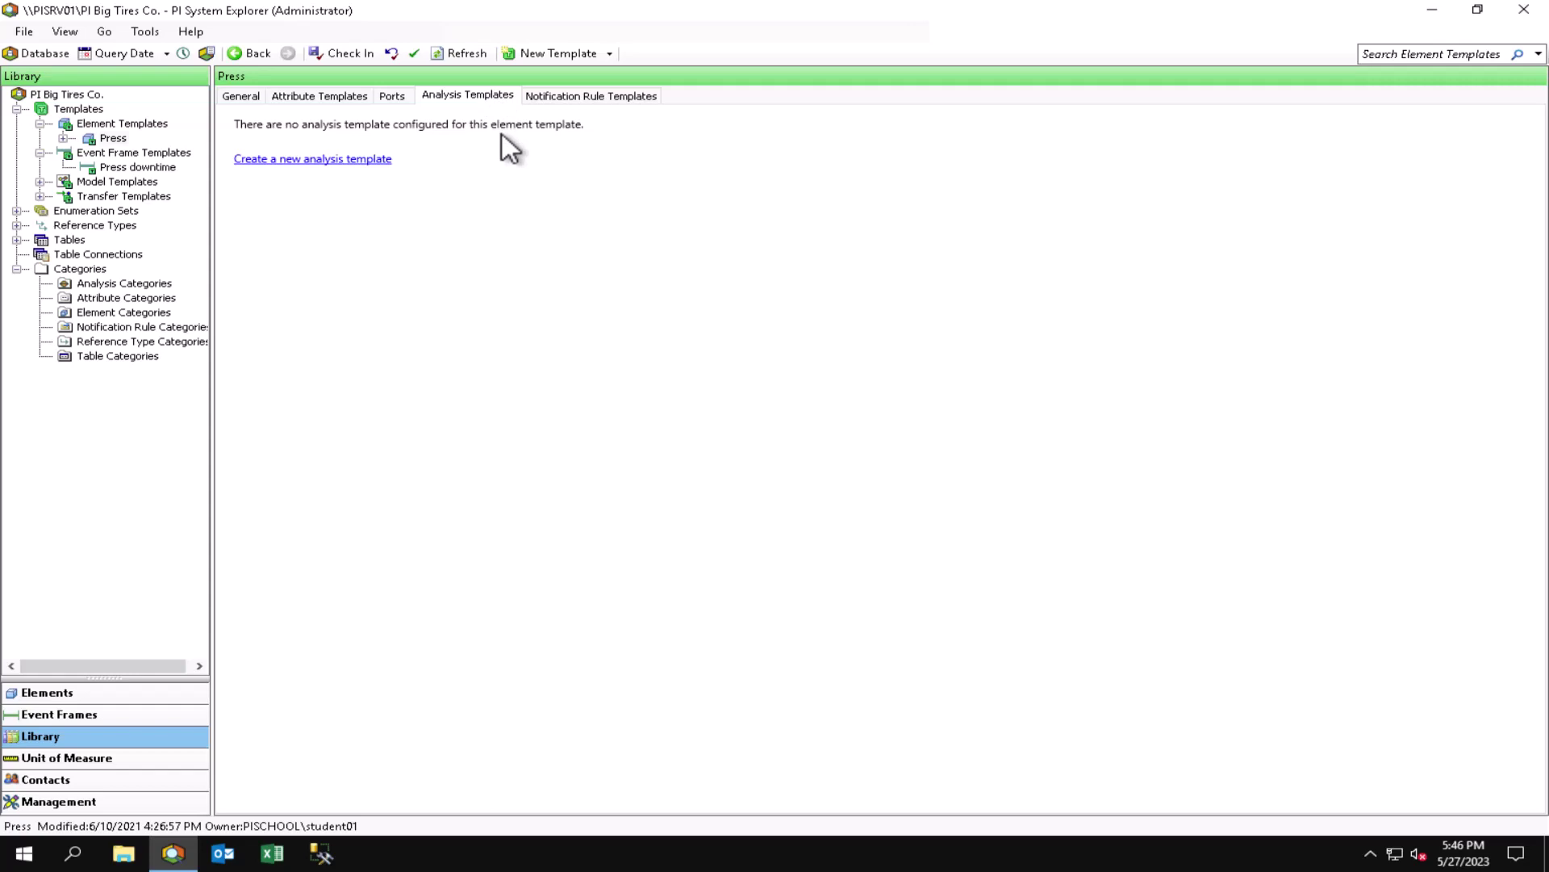
Step: Create an analysis template named 'Downtime' with description 'Generation of downtime event frames'
click(379, 159)
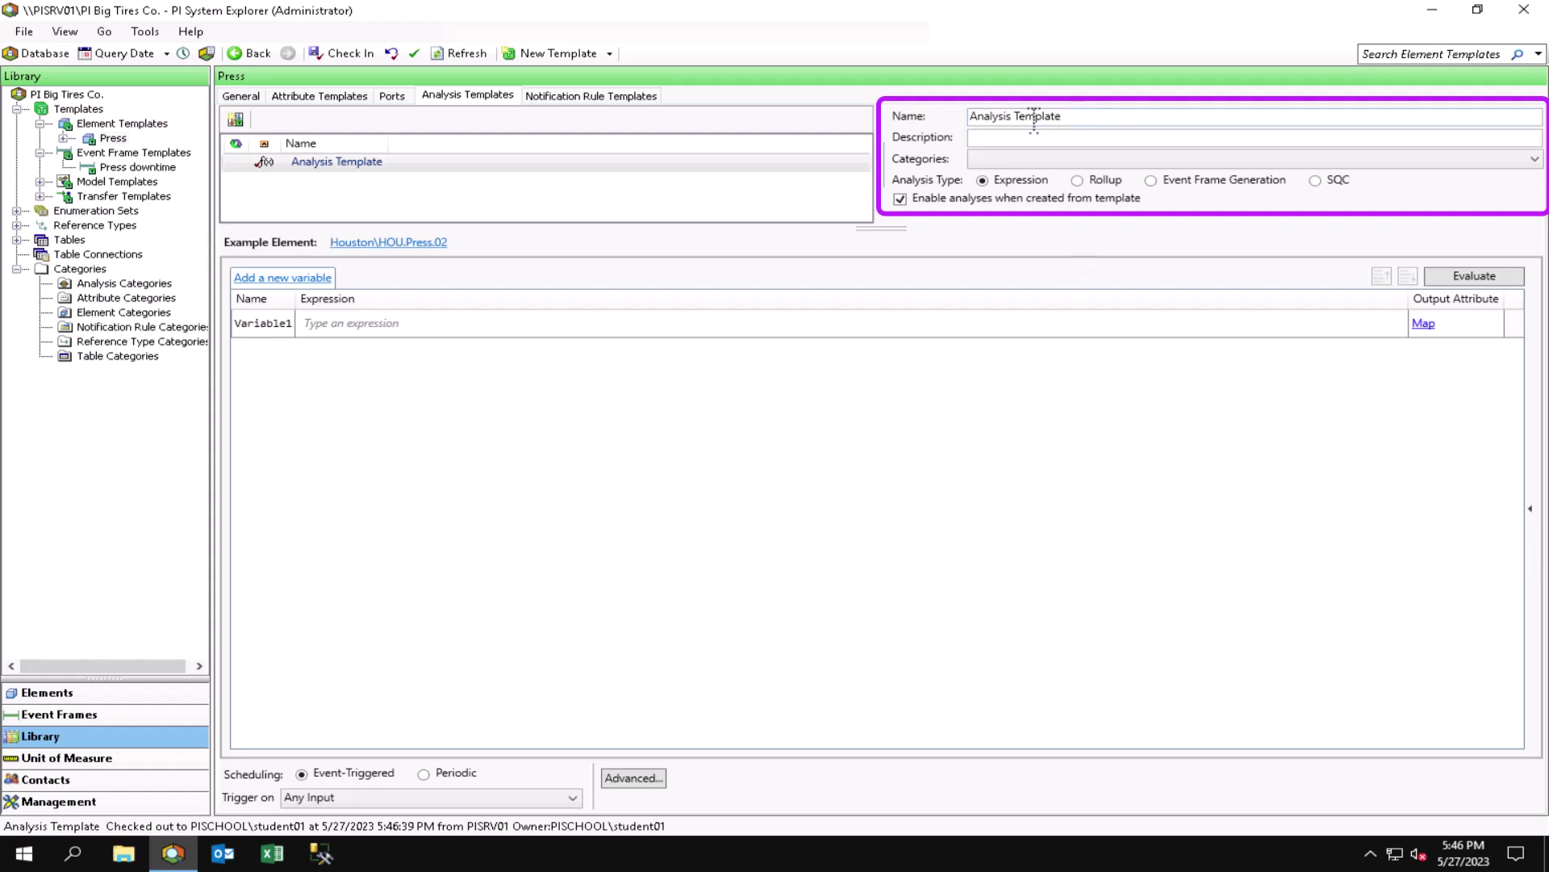
click(1006, 119)
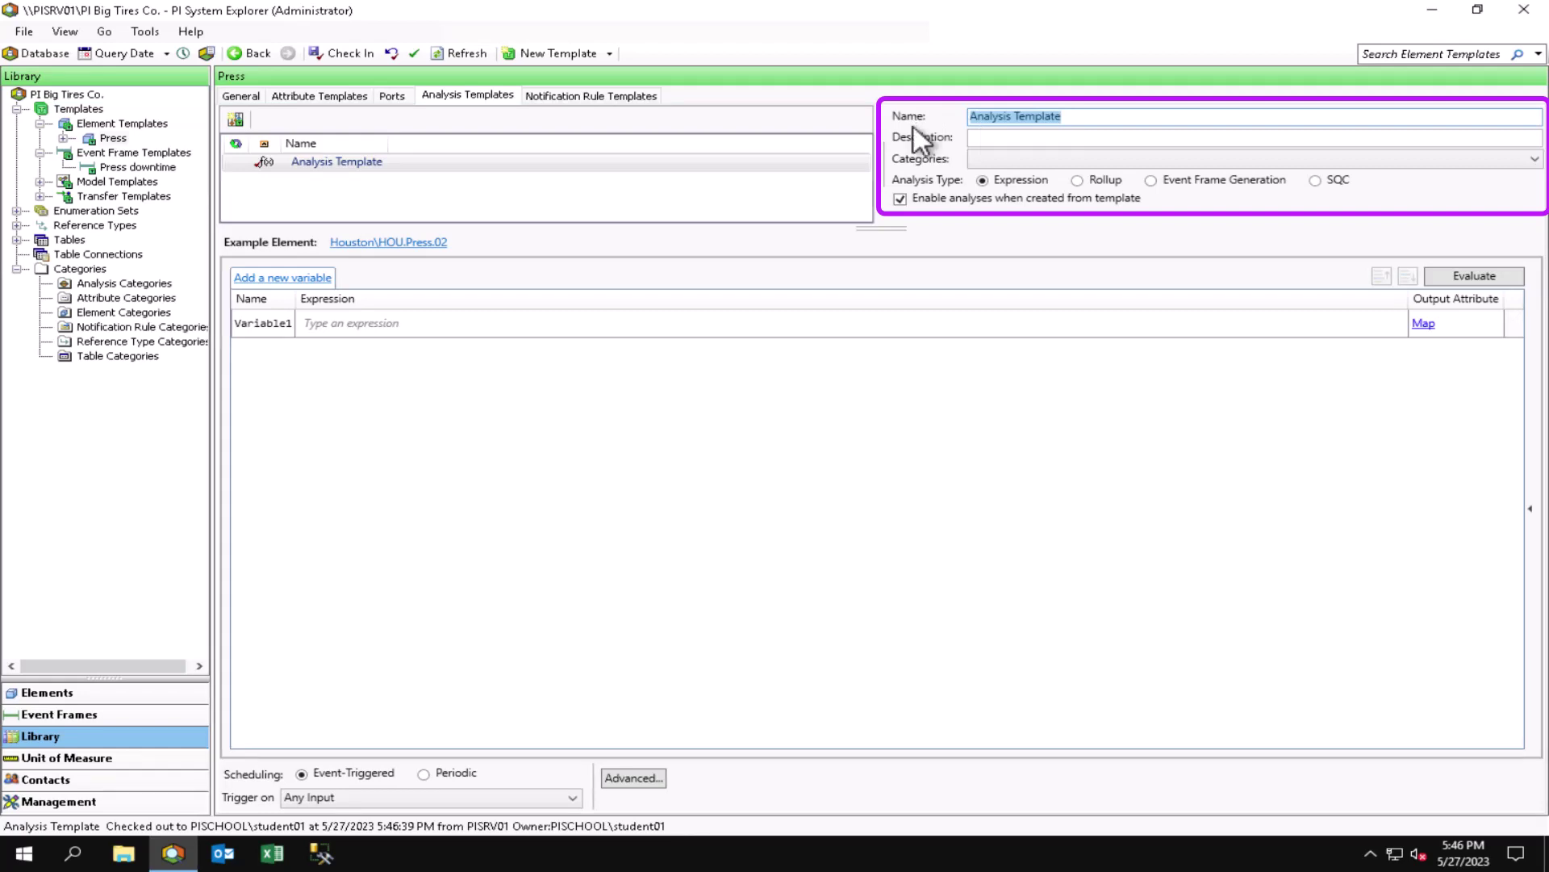
text(Downtime)
click(983, 139)
text(Generation of downtime event frames)
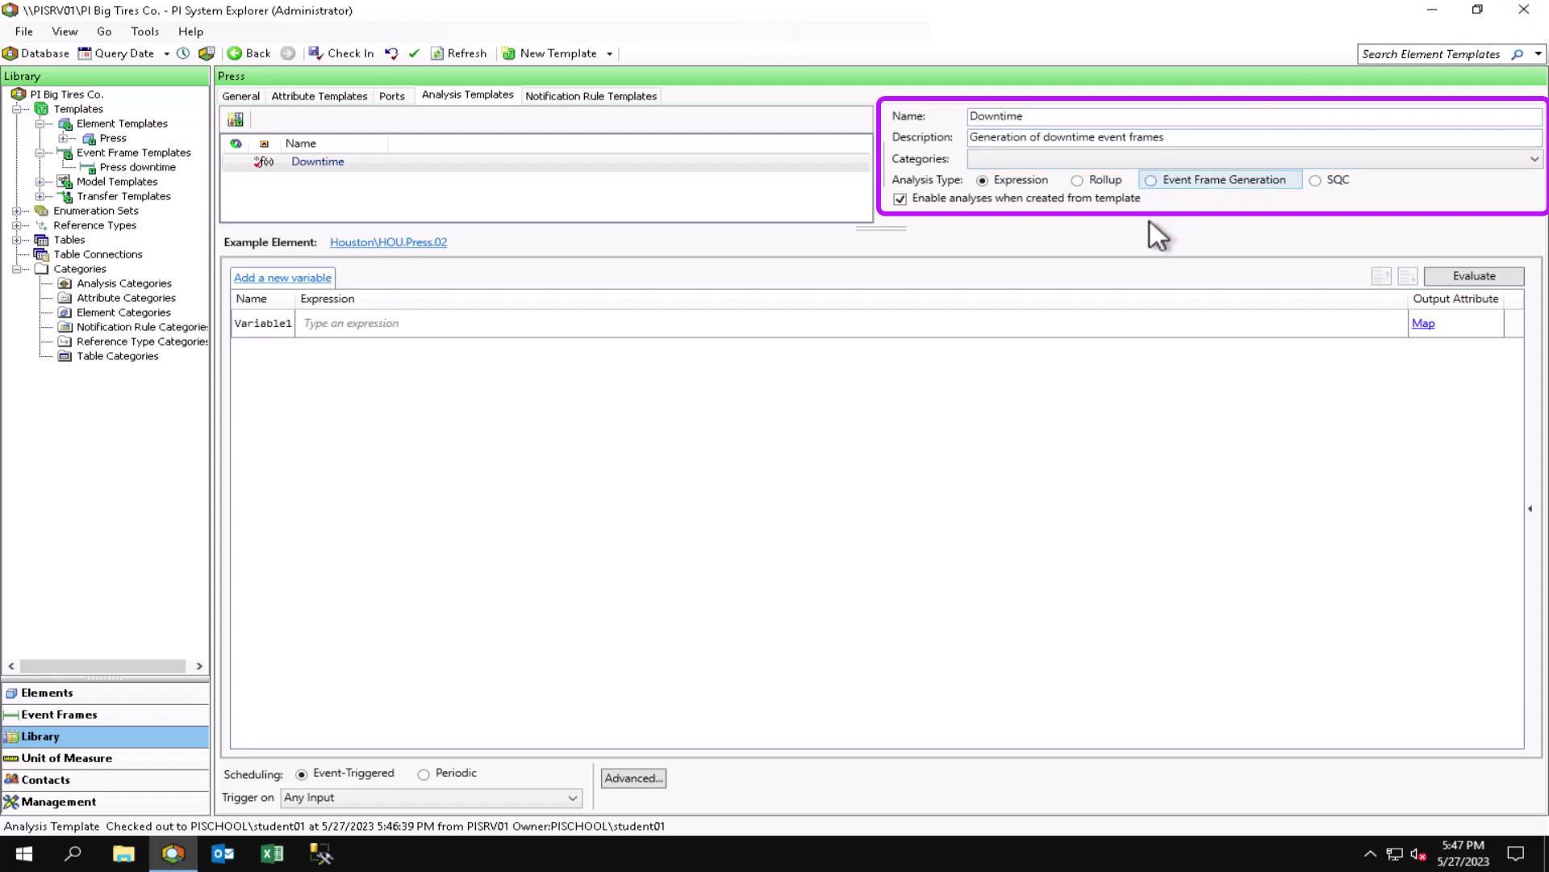
Step: Set the Downtime analysis type to Event Frame Generation
click(1154, 180)
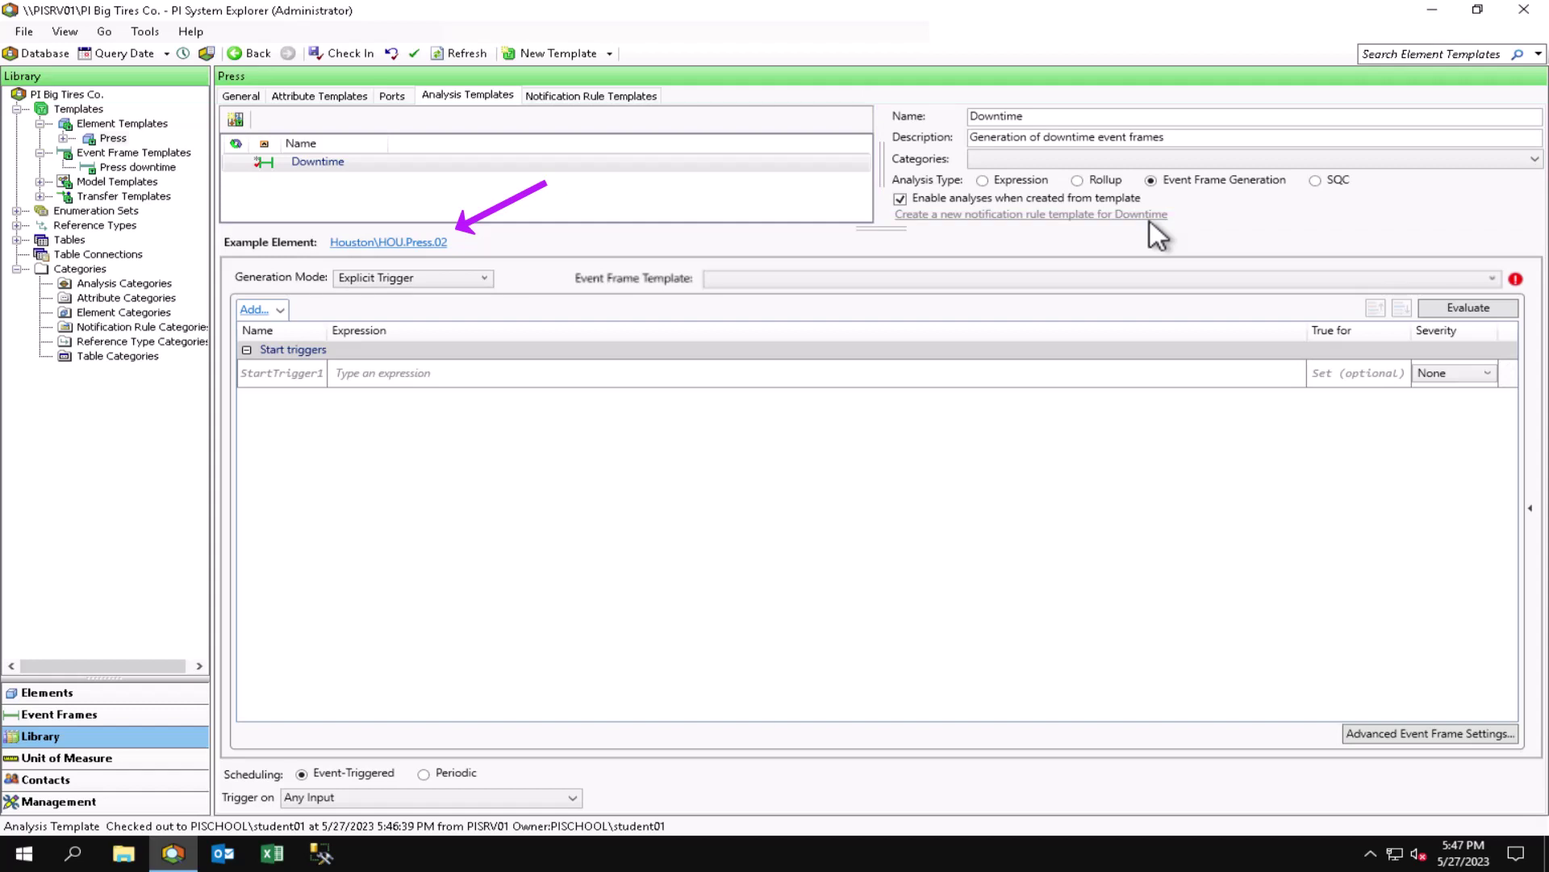
click(429, 244)
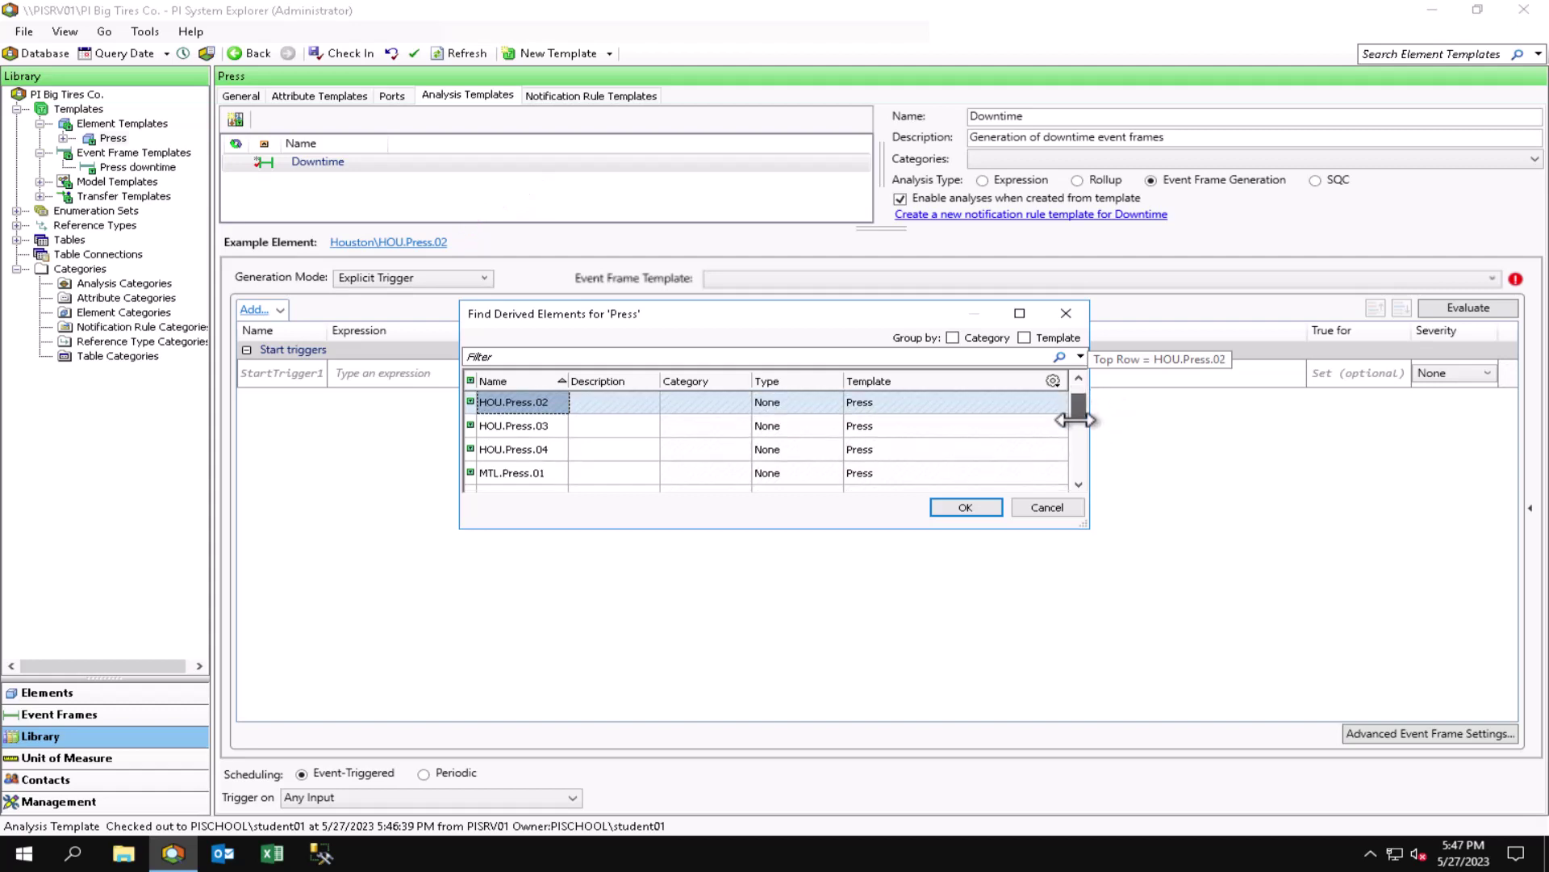
drag(1075, 420, 1079, 490)
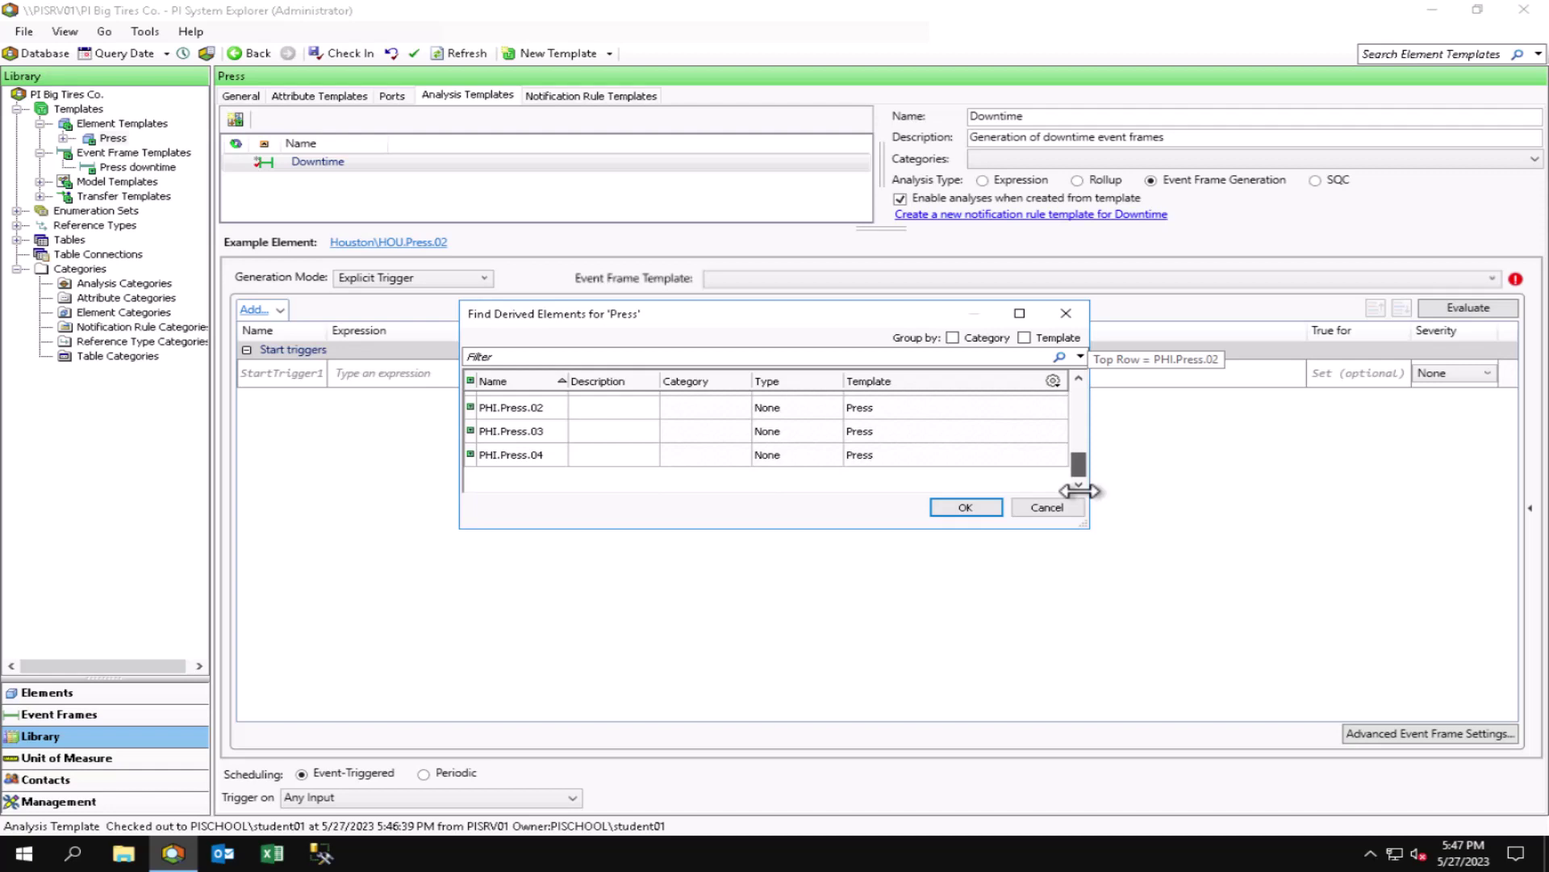
click(1066, 510)
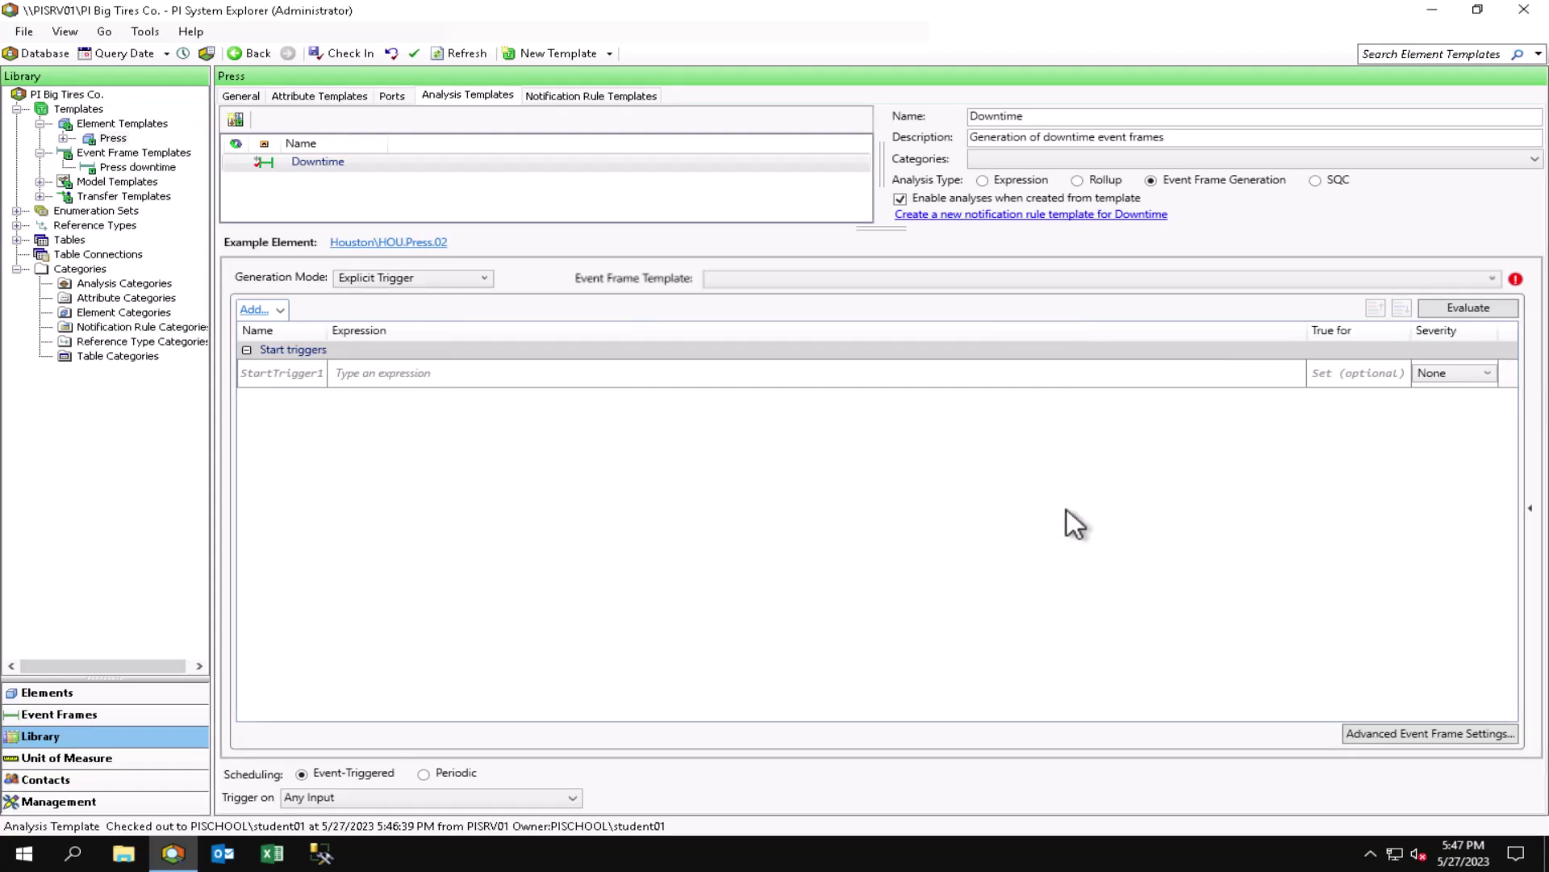
Step: Choose Press downtime as the Downtime analysis's event frame template
click(1057, 282)
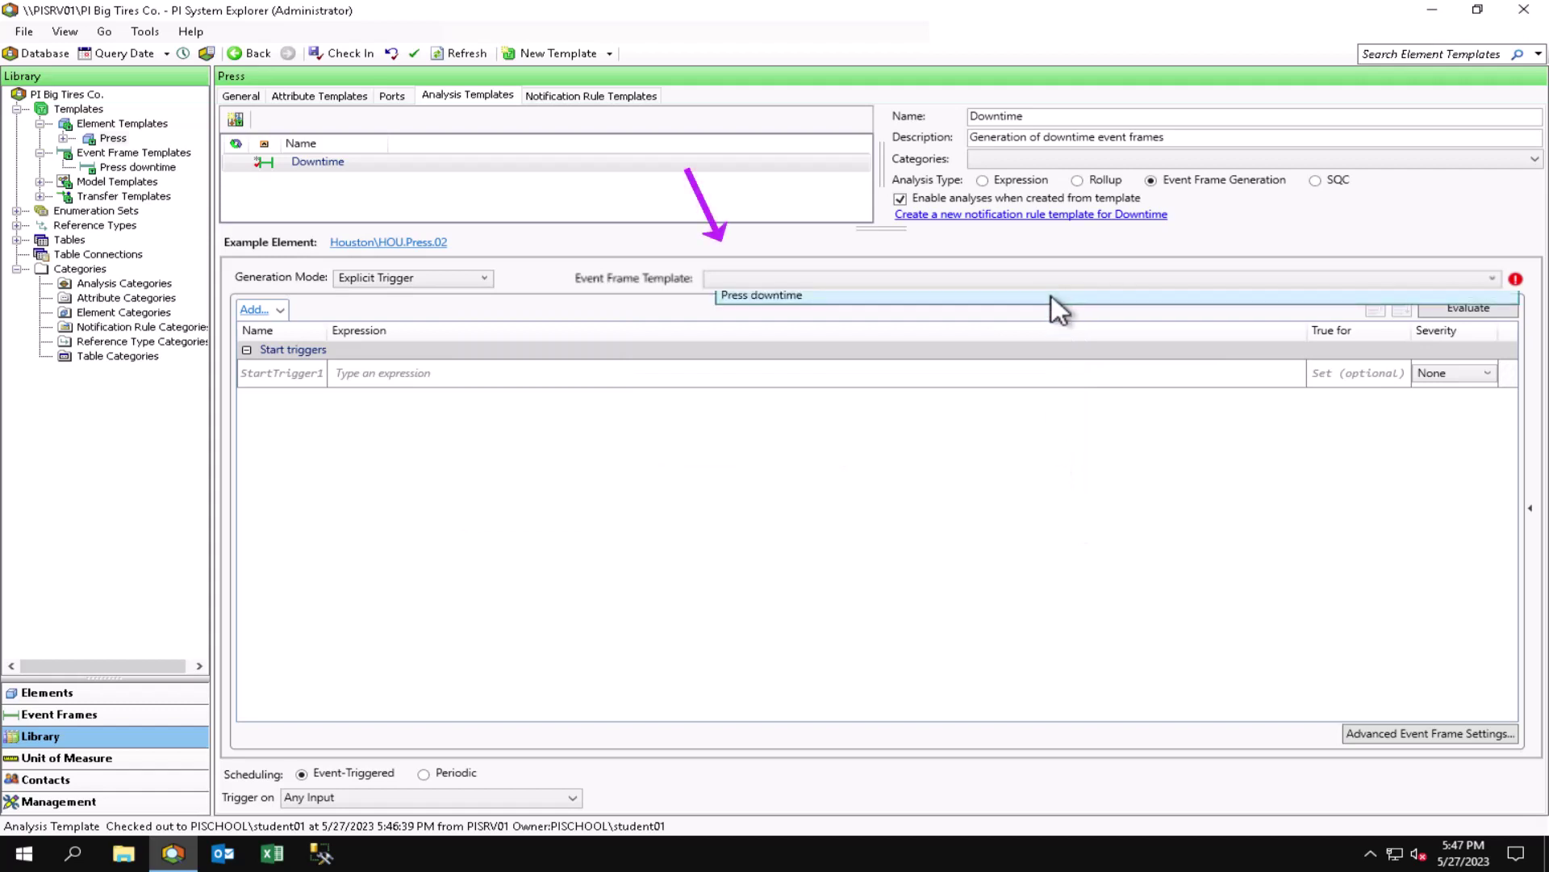
click(1052, 297)
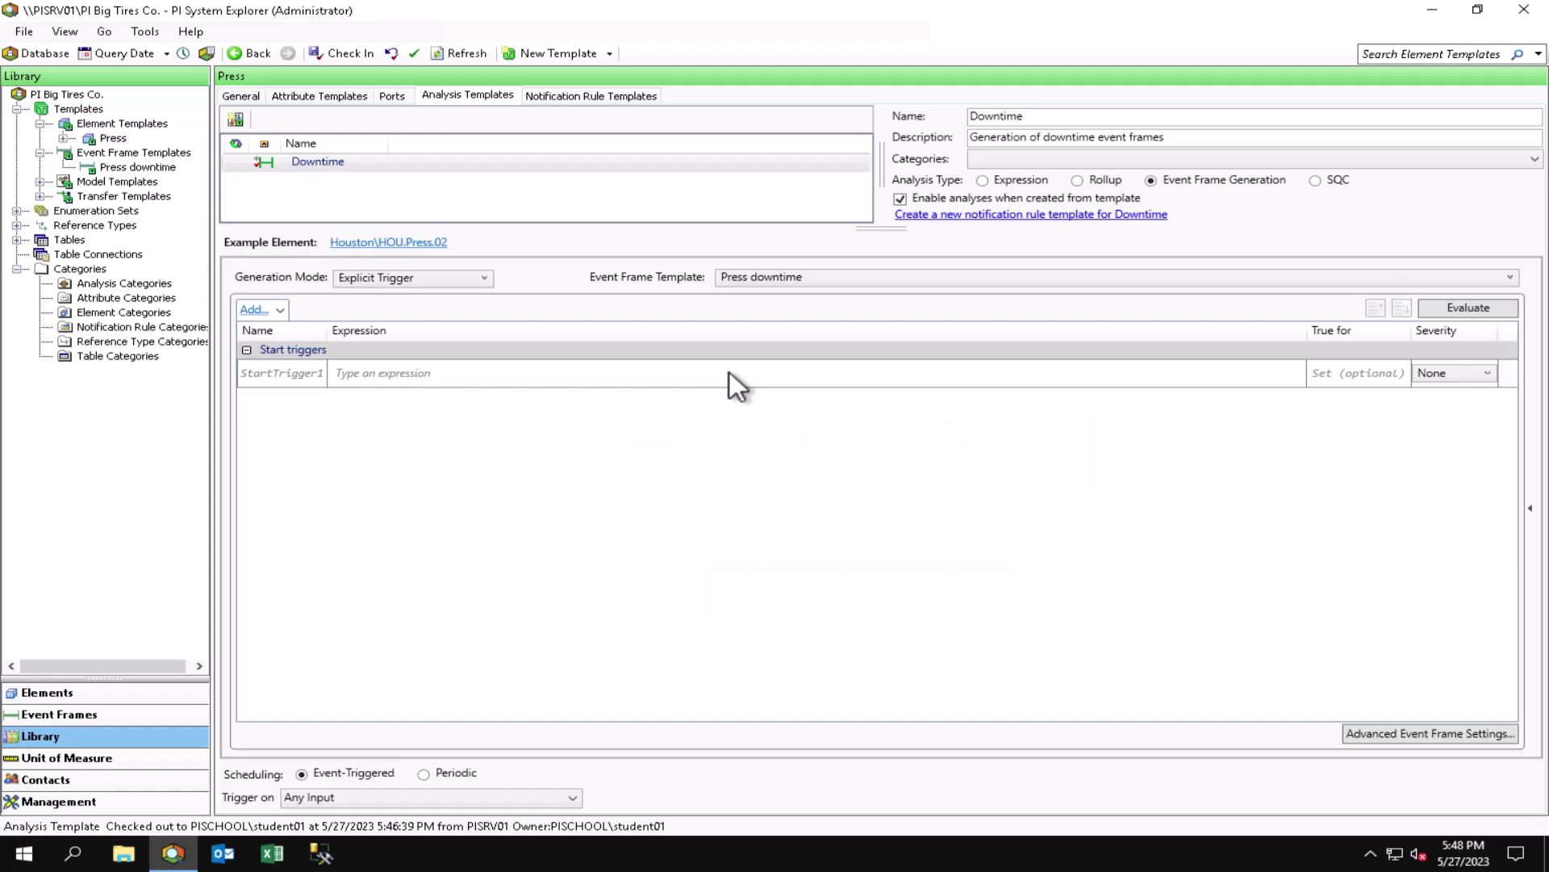
Step: Set StartTrigger1 to 'Press Status'="Planned maintanance" or 'Press Status'="Press set-up", severity Information
click(730, 371)
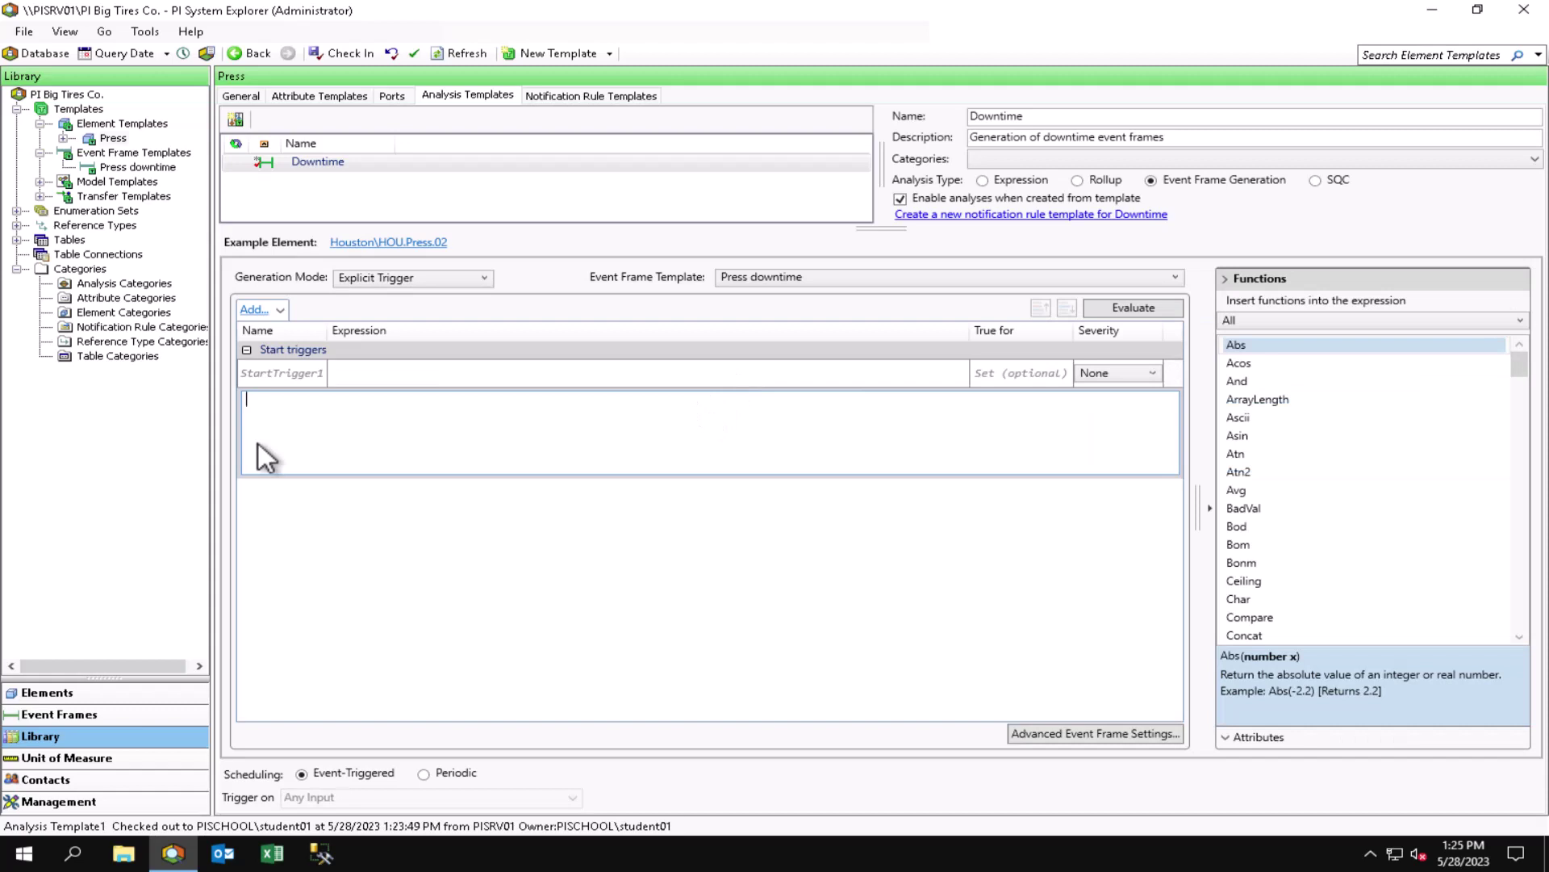
text(')
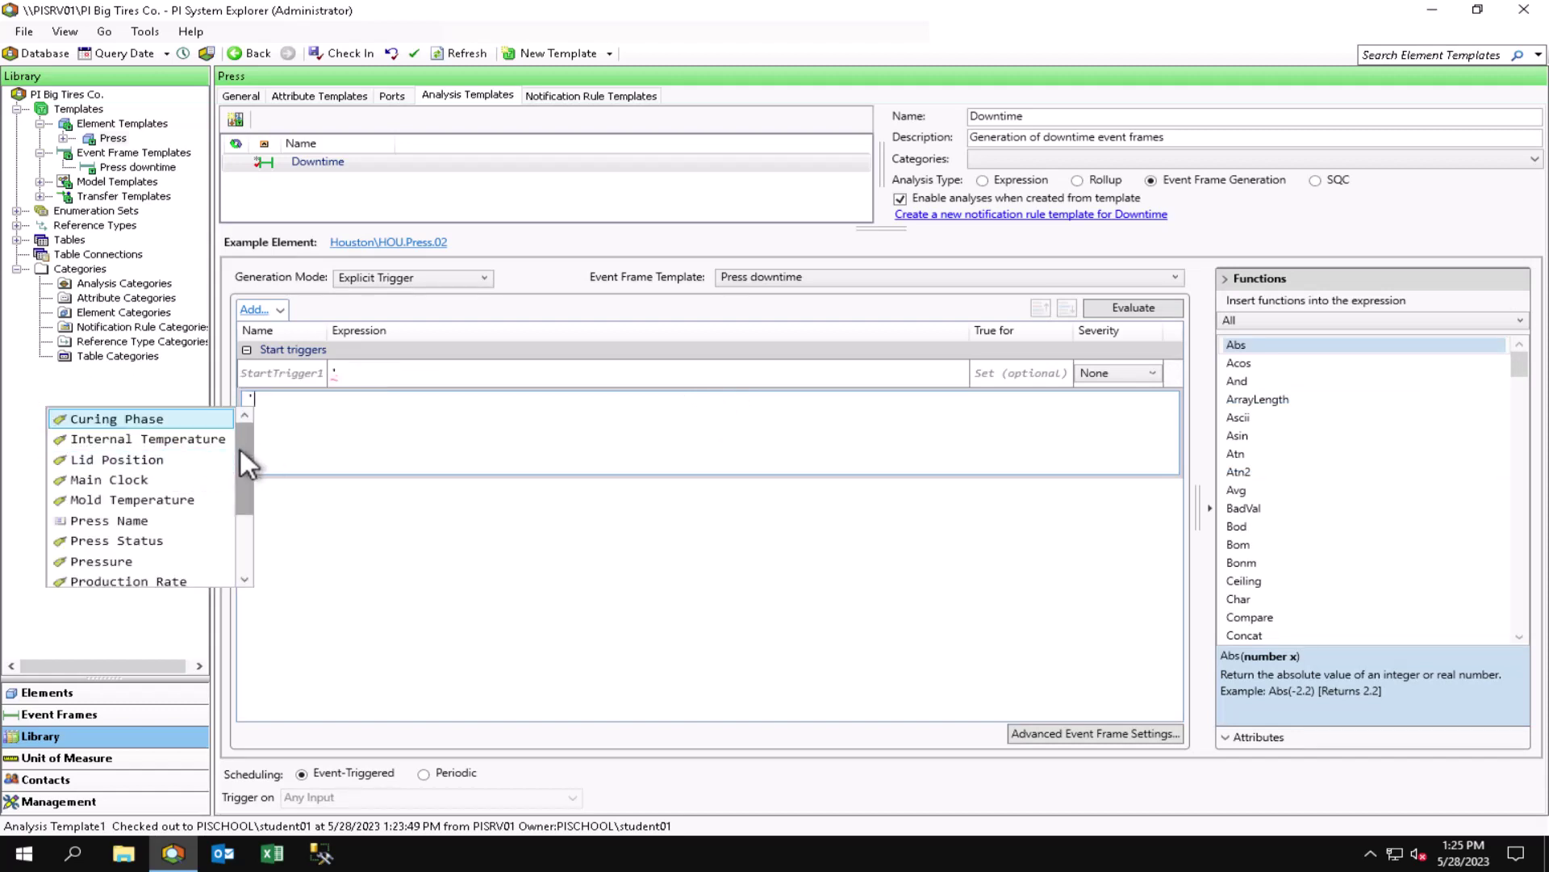
drag(240, 447, 235, 536)
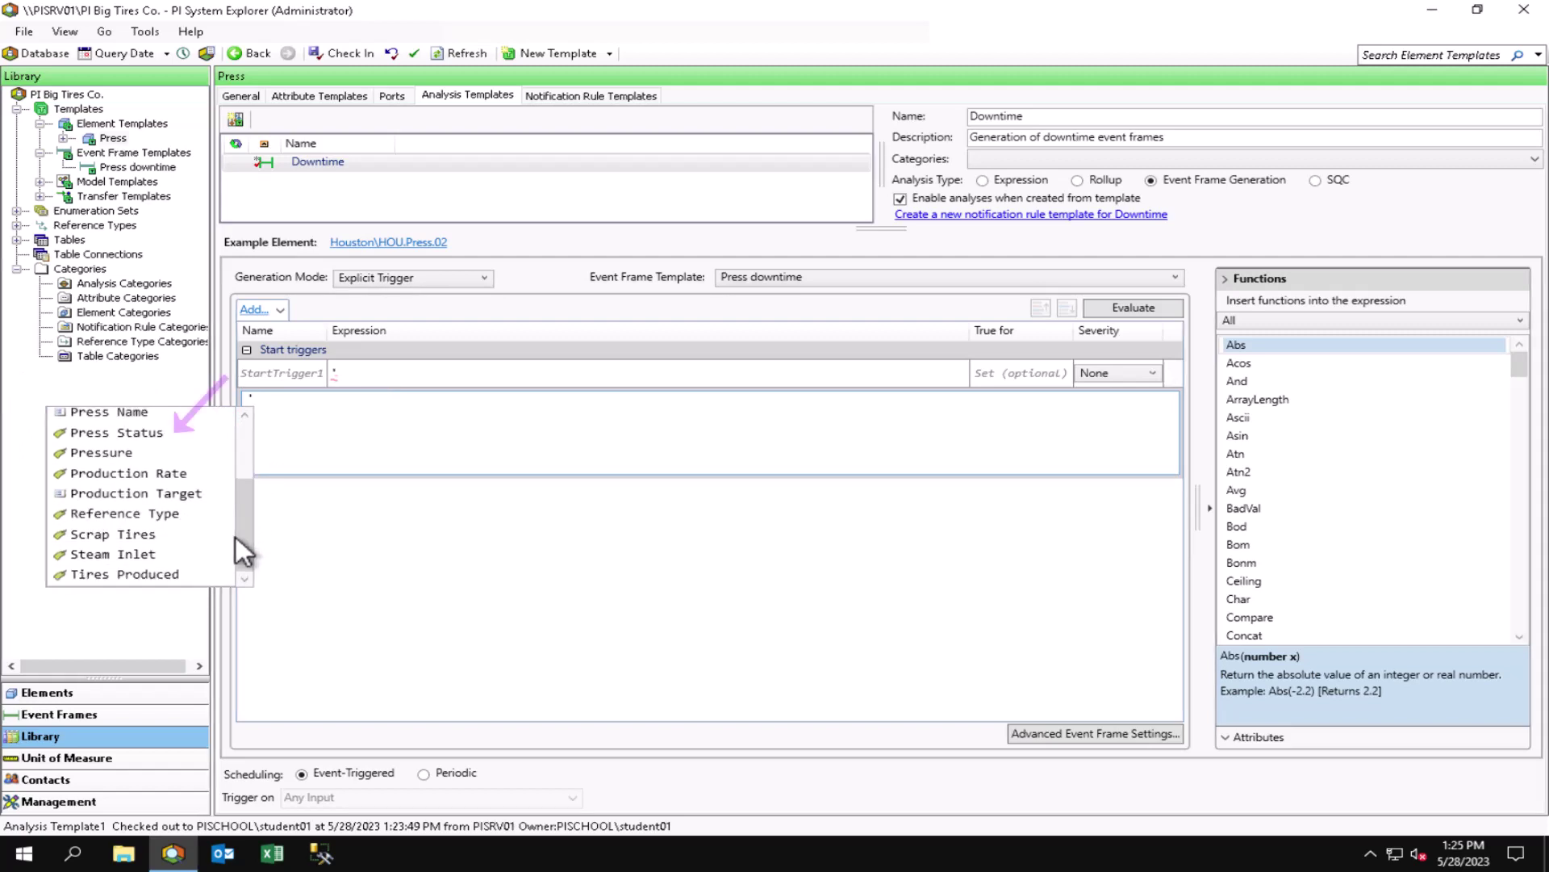
text(Pre)
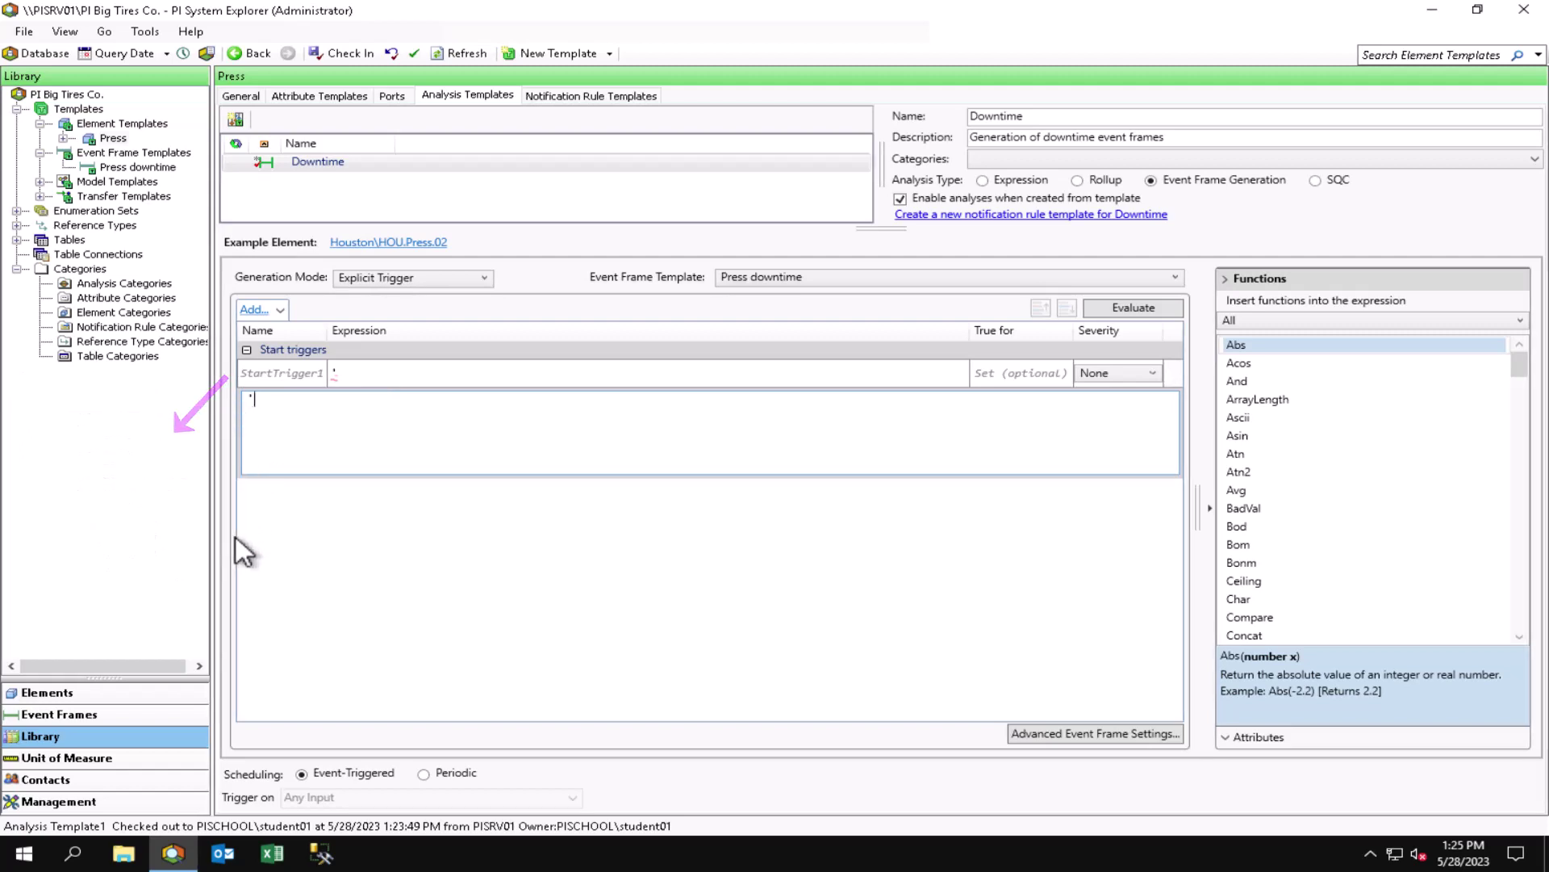
click(236, 439)
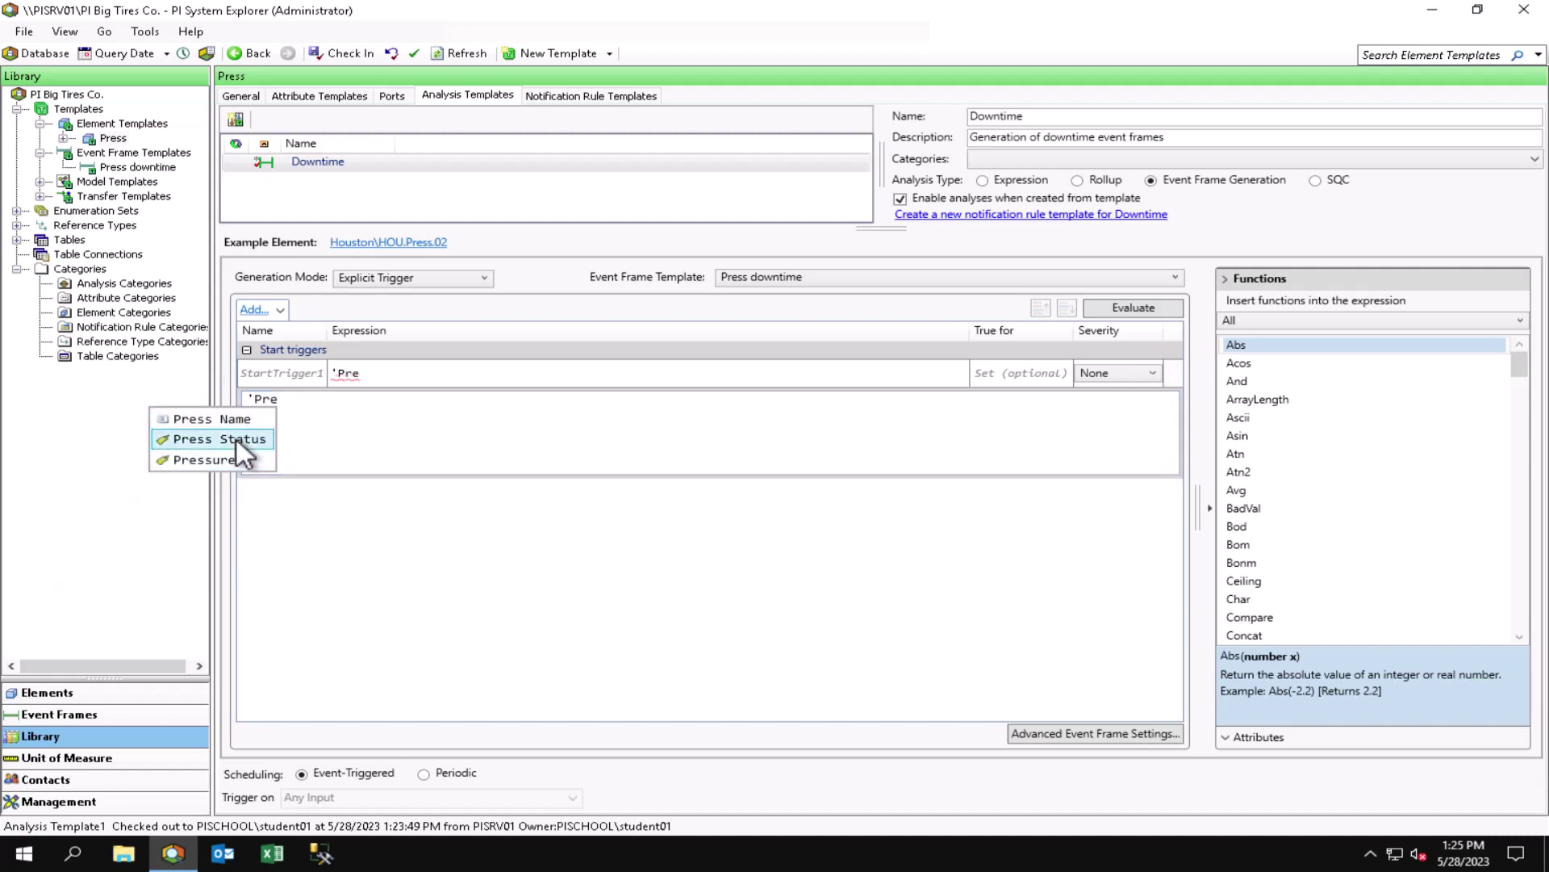
click(236, 439)
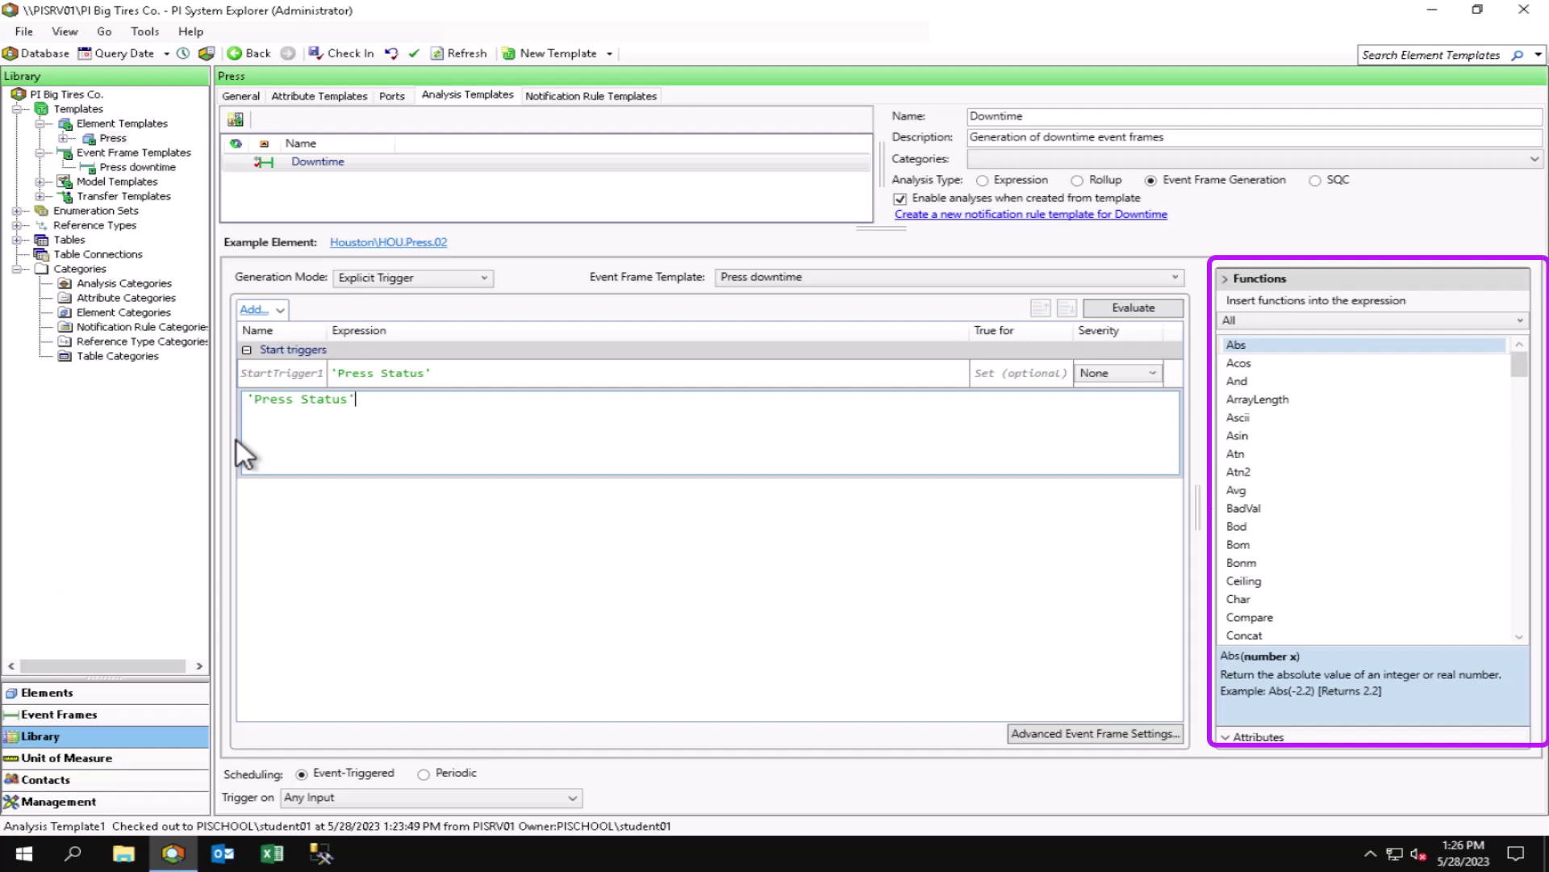
text(="Planned maintanance")
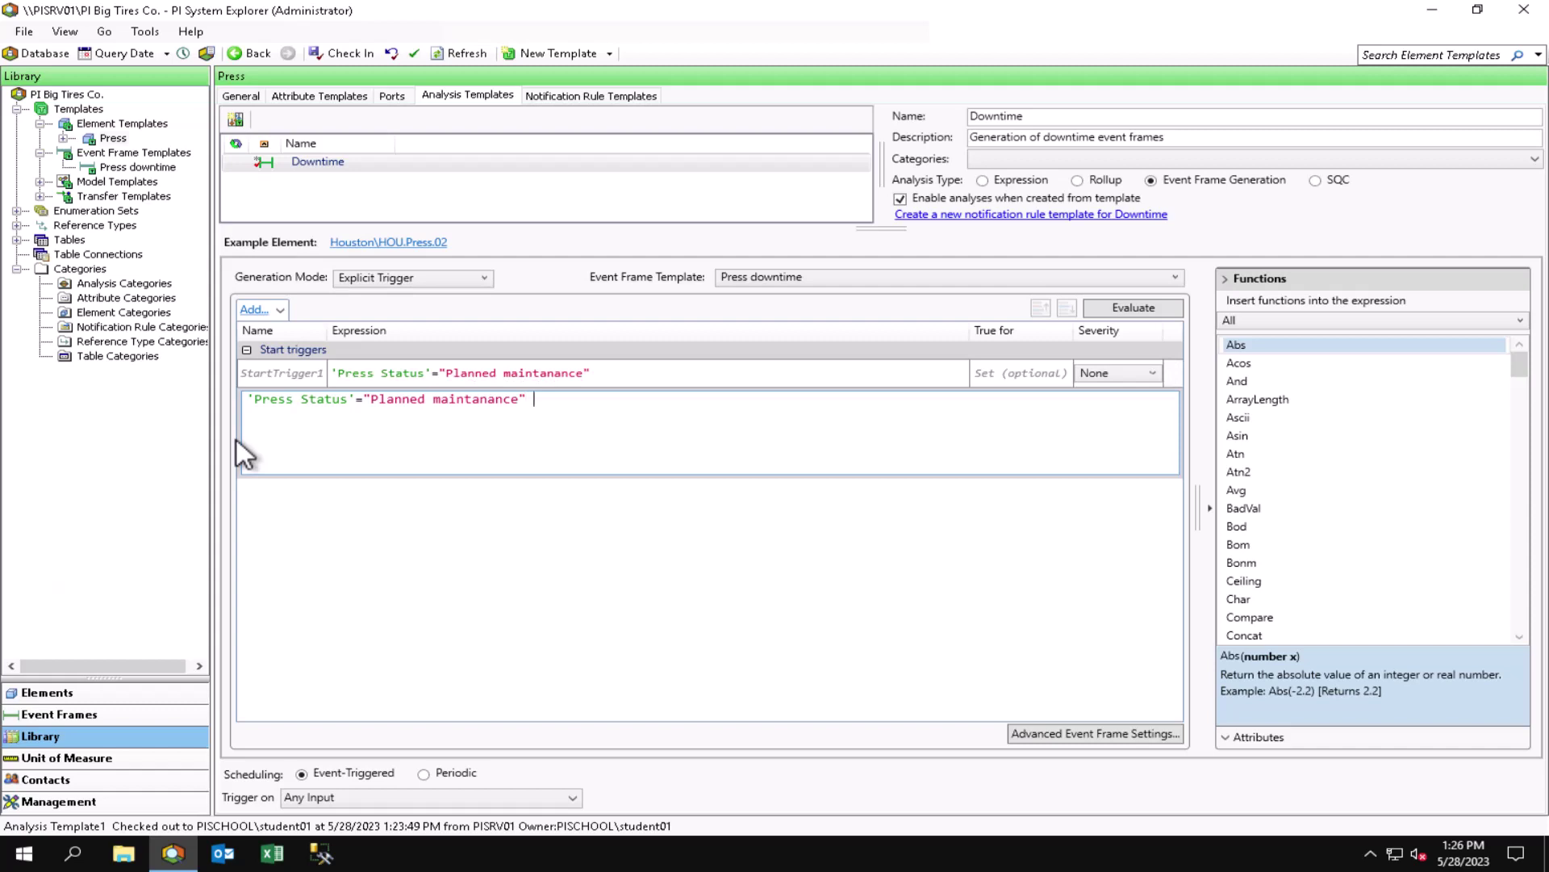
text( or 'Pre)
click(557, 441)
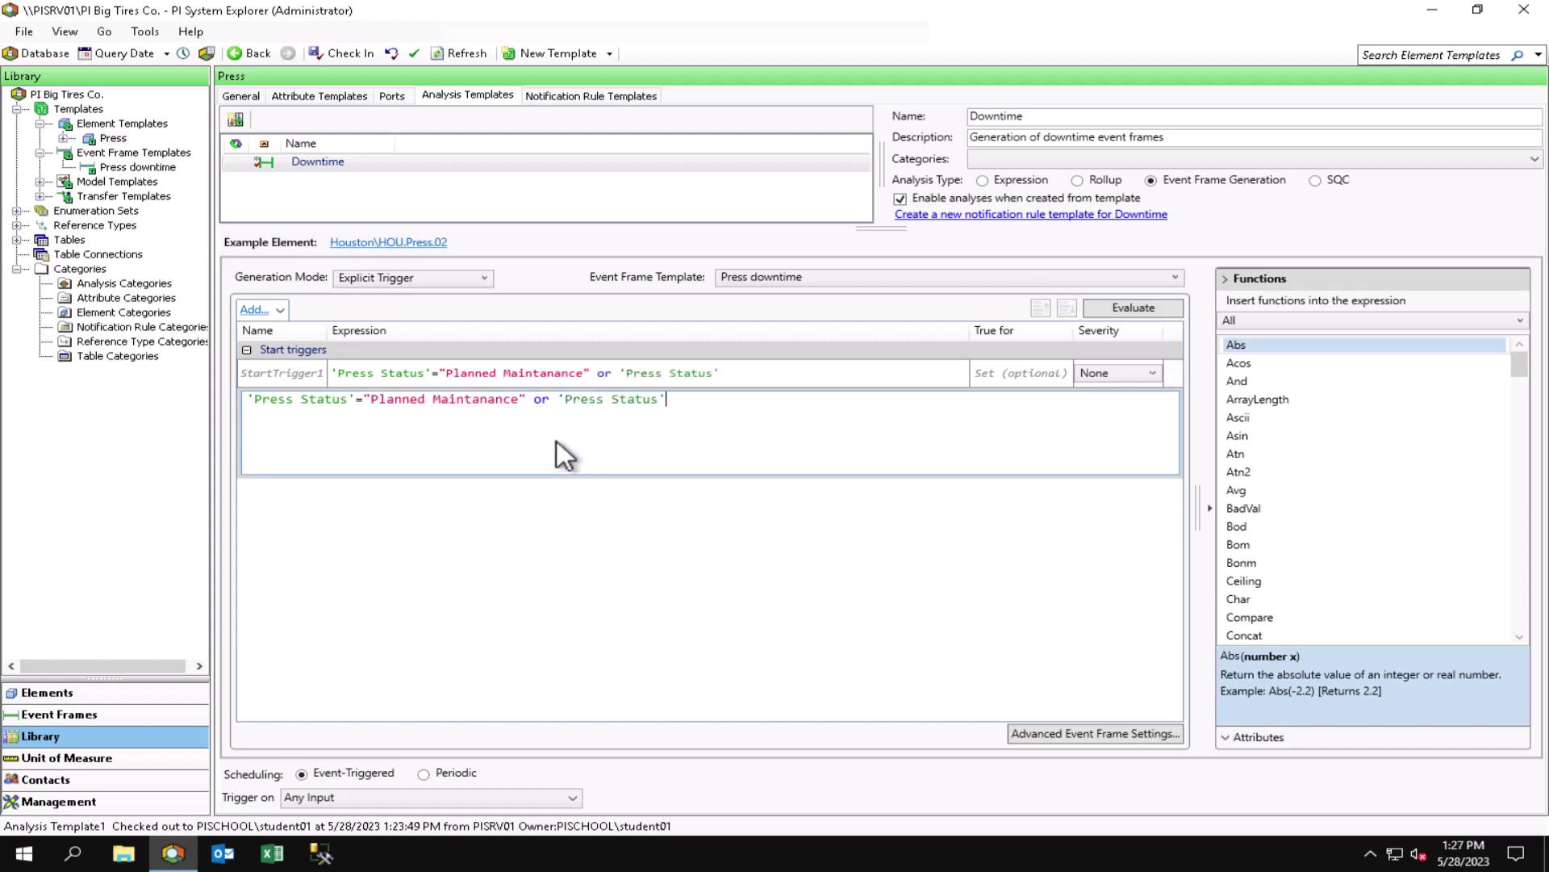
text(=)
key(Escape)
text("Press set-up)
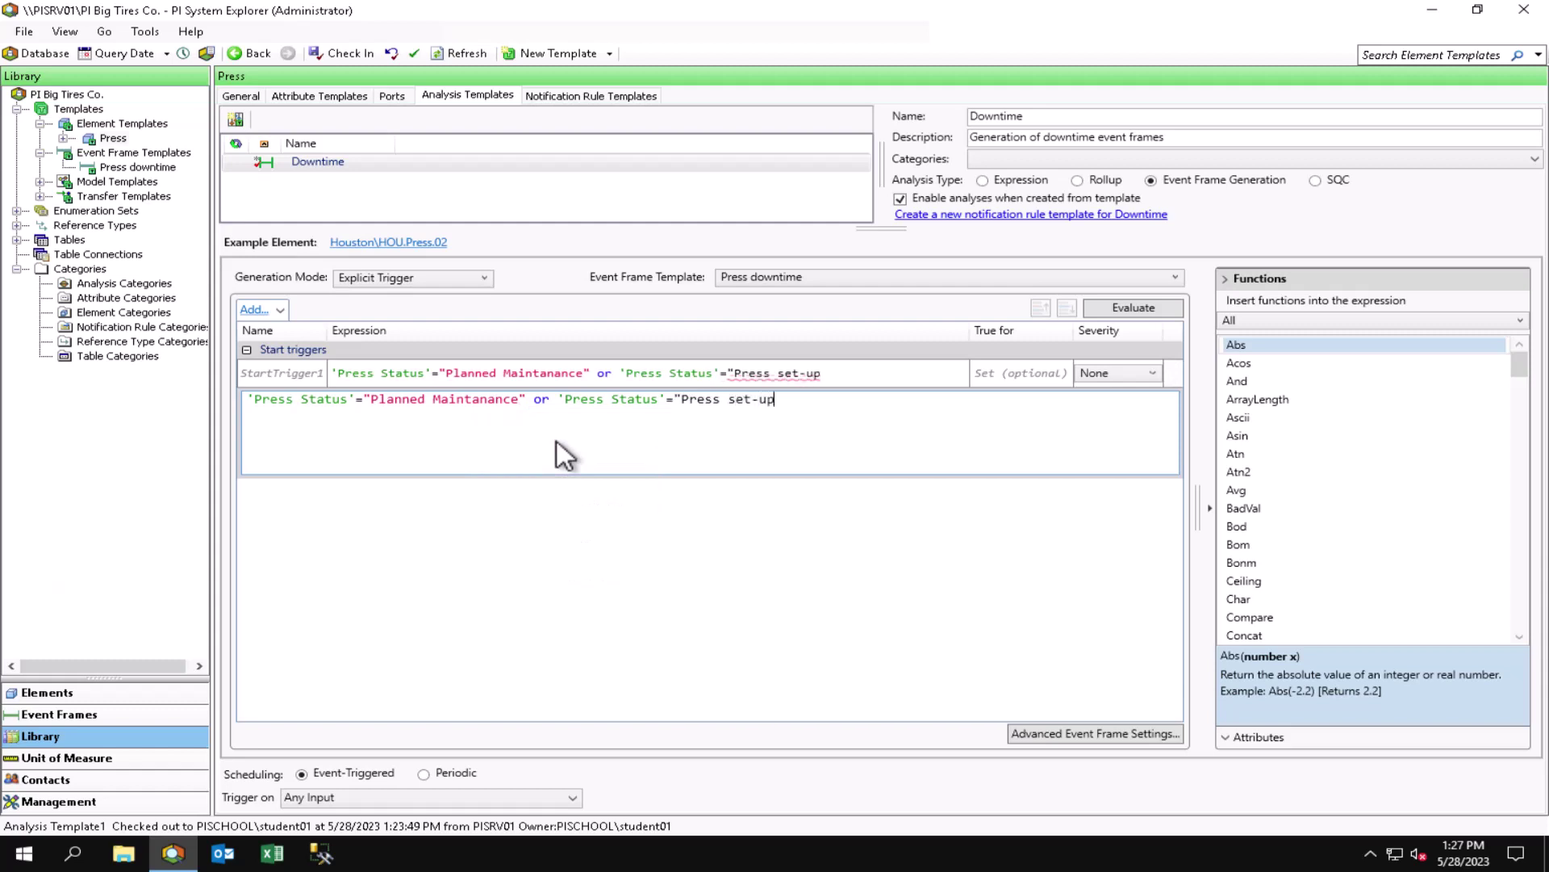
text(")
click(1131, 371)
click(1129, 408)
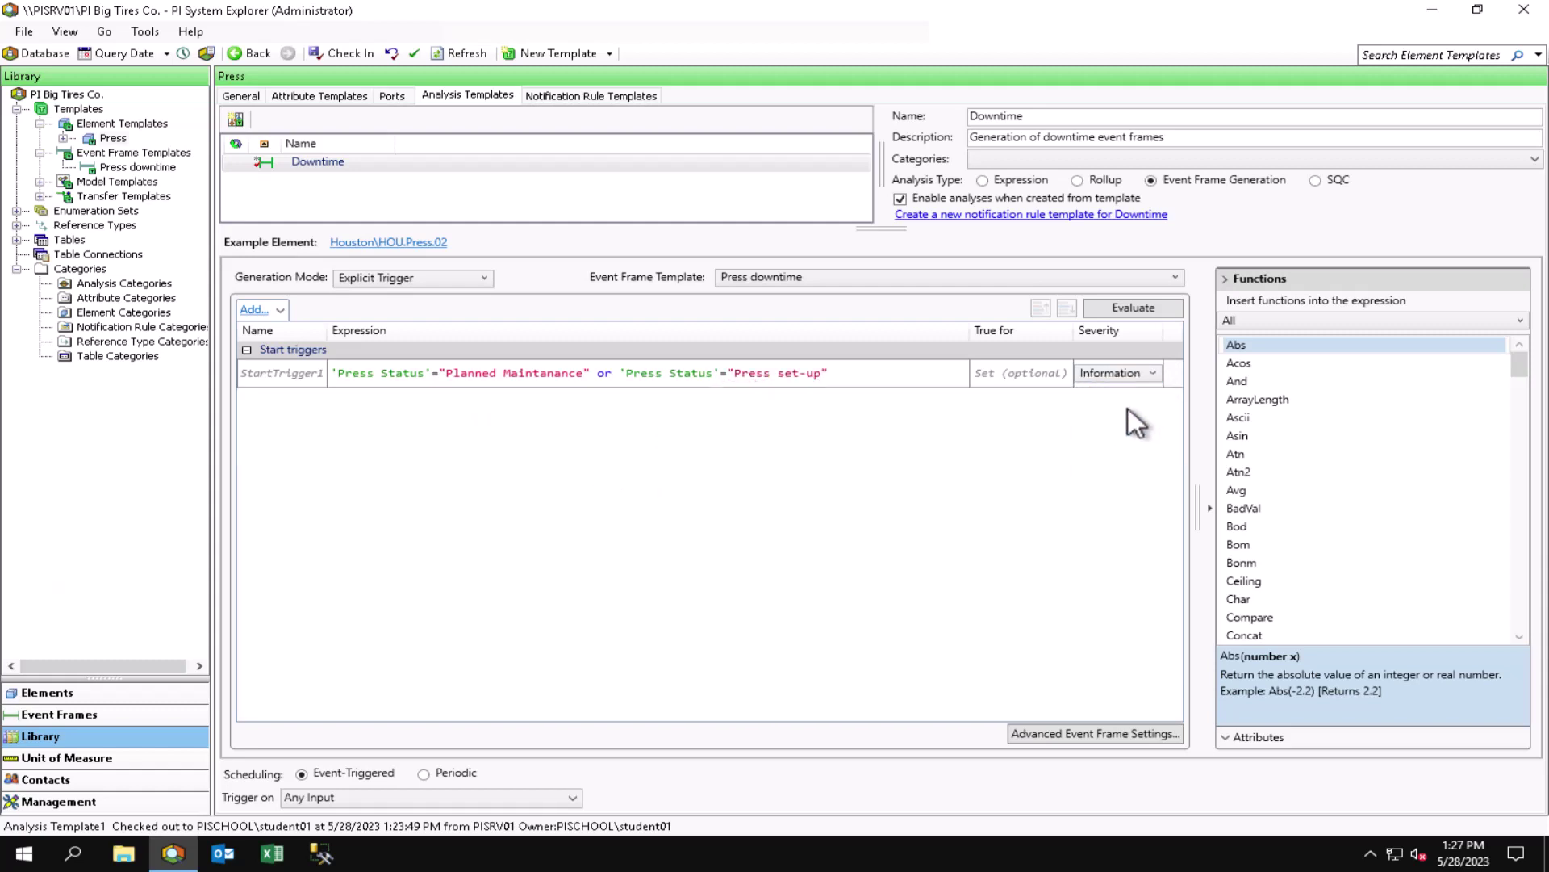
Step: Add a second start trigger 'Press Status'="Maintanance" with Minor severity
click(266, 312)
click(295, 363)
text('Pres)
click(244, 466)
text(=)
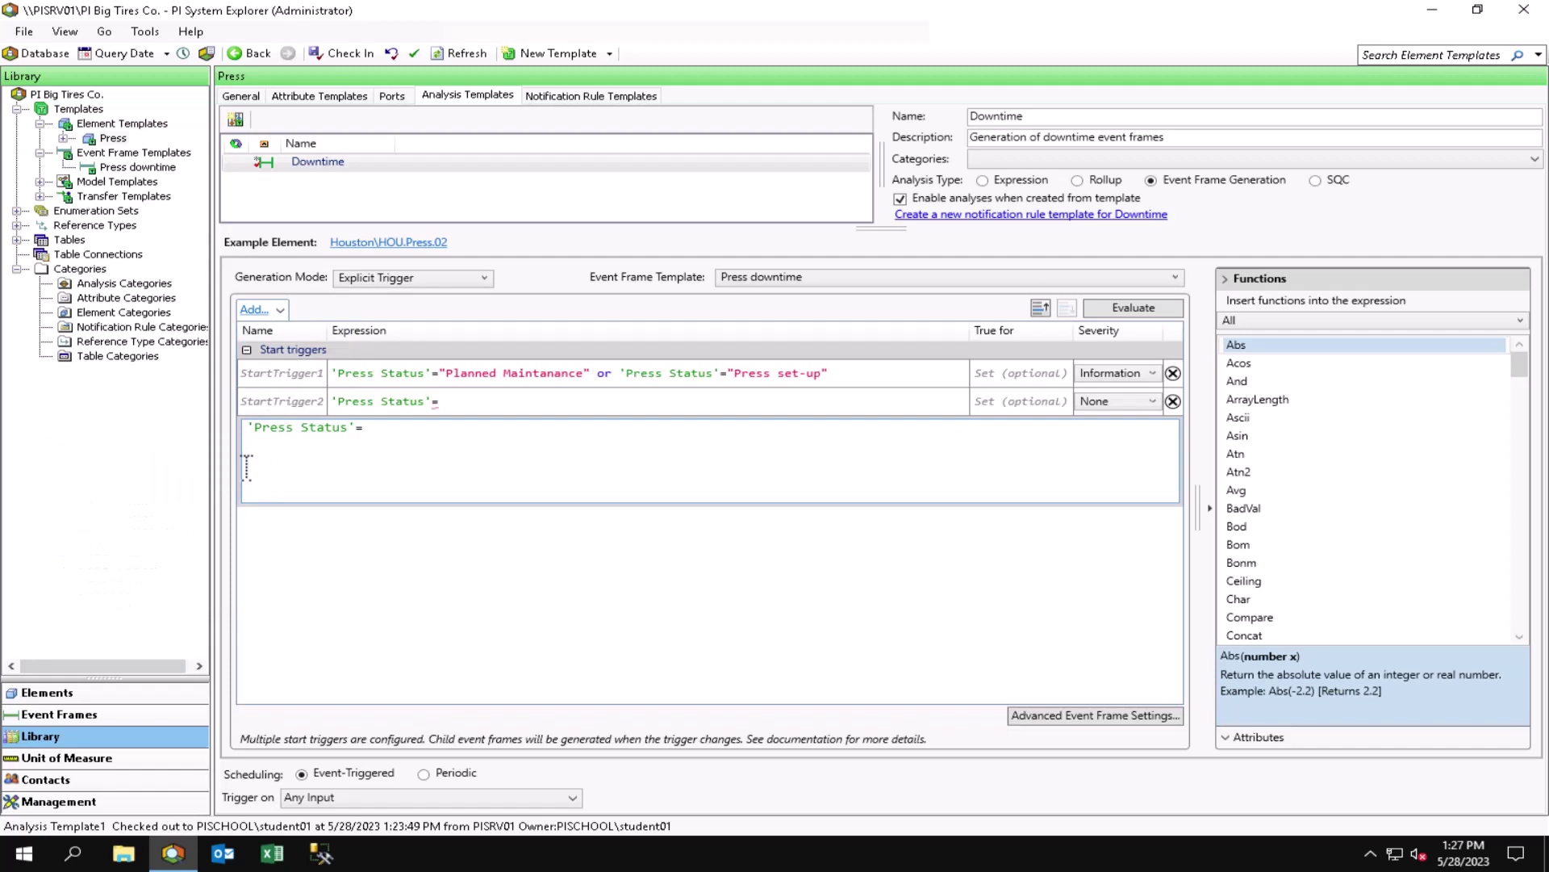
text("Maintanance")
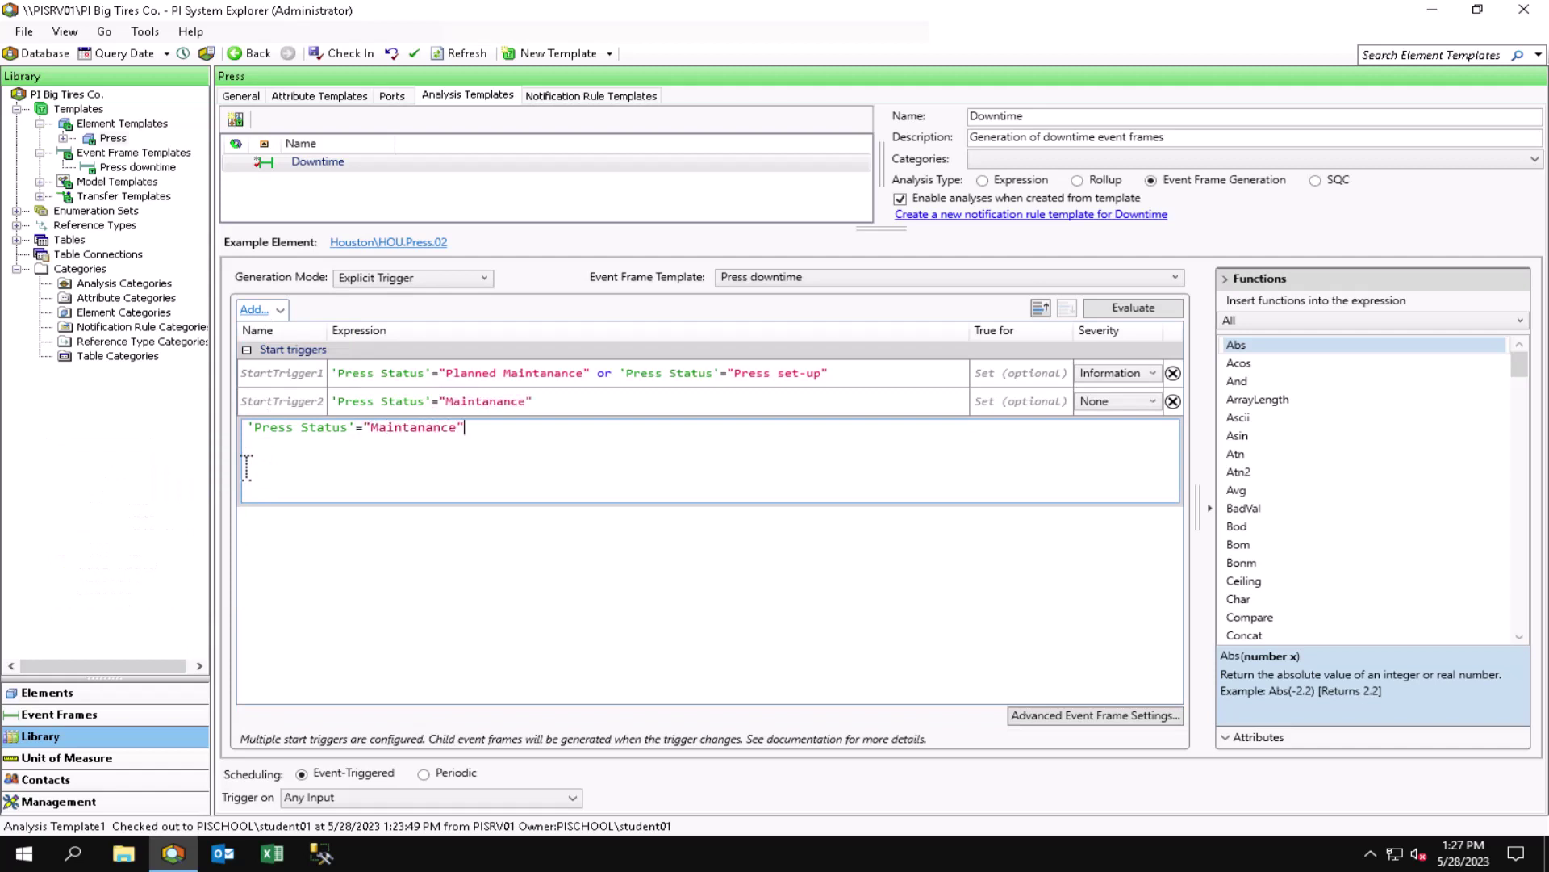
click(1092, 401)
click(1110, 468)
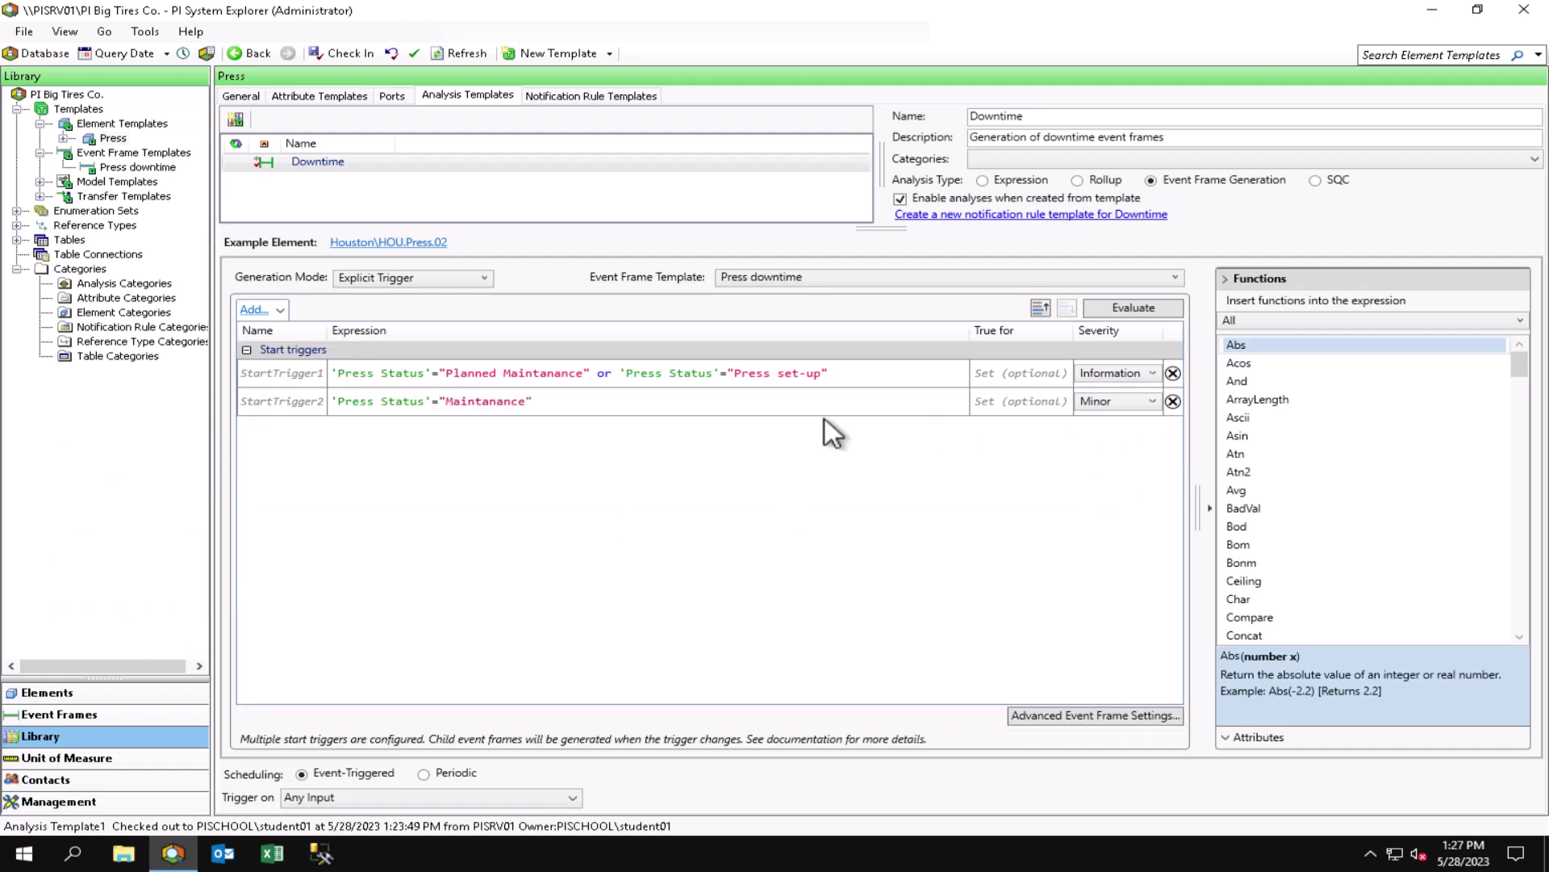
Step: Add a third start trigger 'Press Status'="No Operator" with Major severity
click(260, 310)
click(292, 359)
text('Pres)
click(261, 497)
text(=")
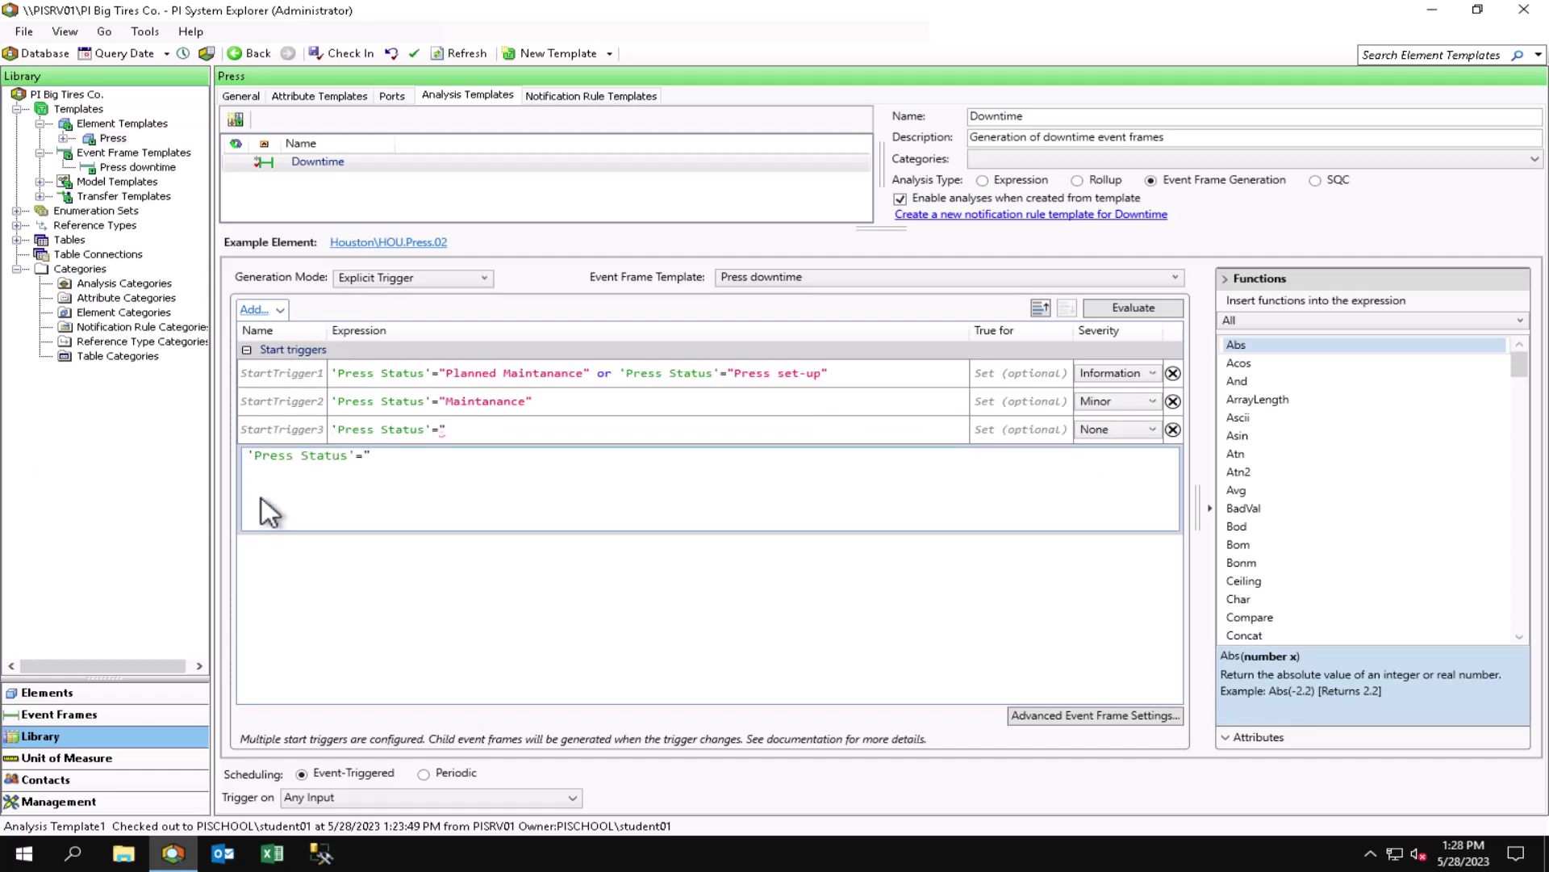
text(No Operator")
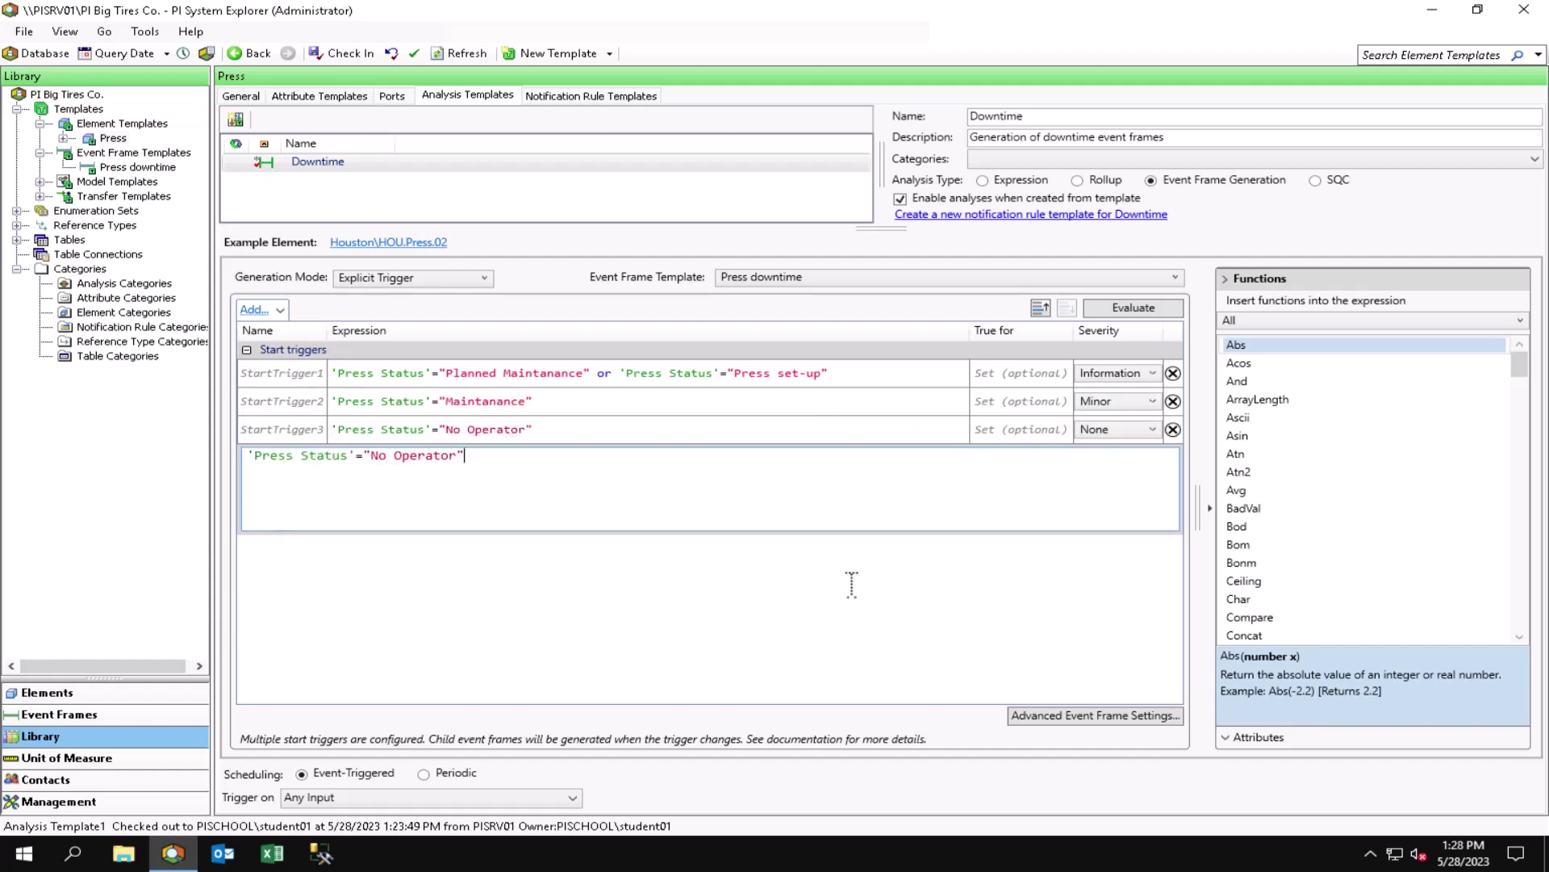
click(1110, 430)
click(1112, 512)
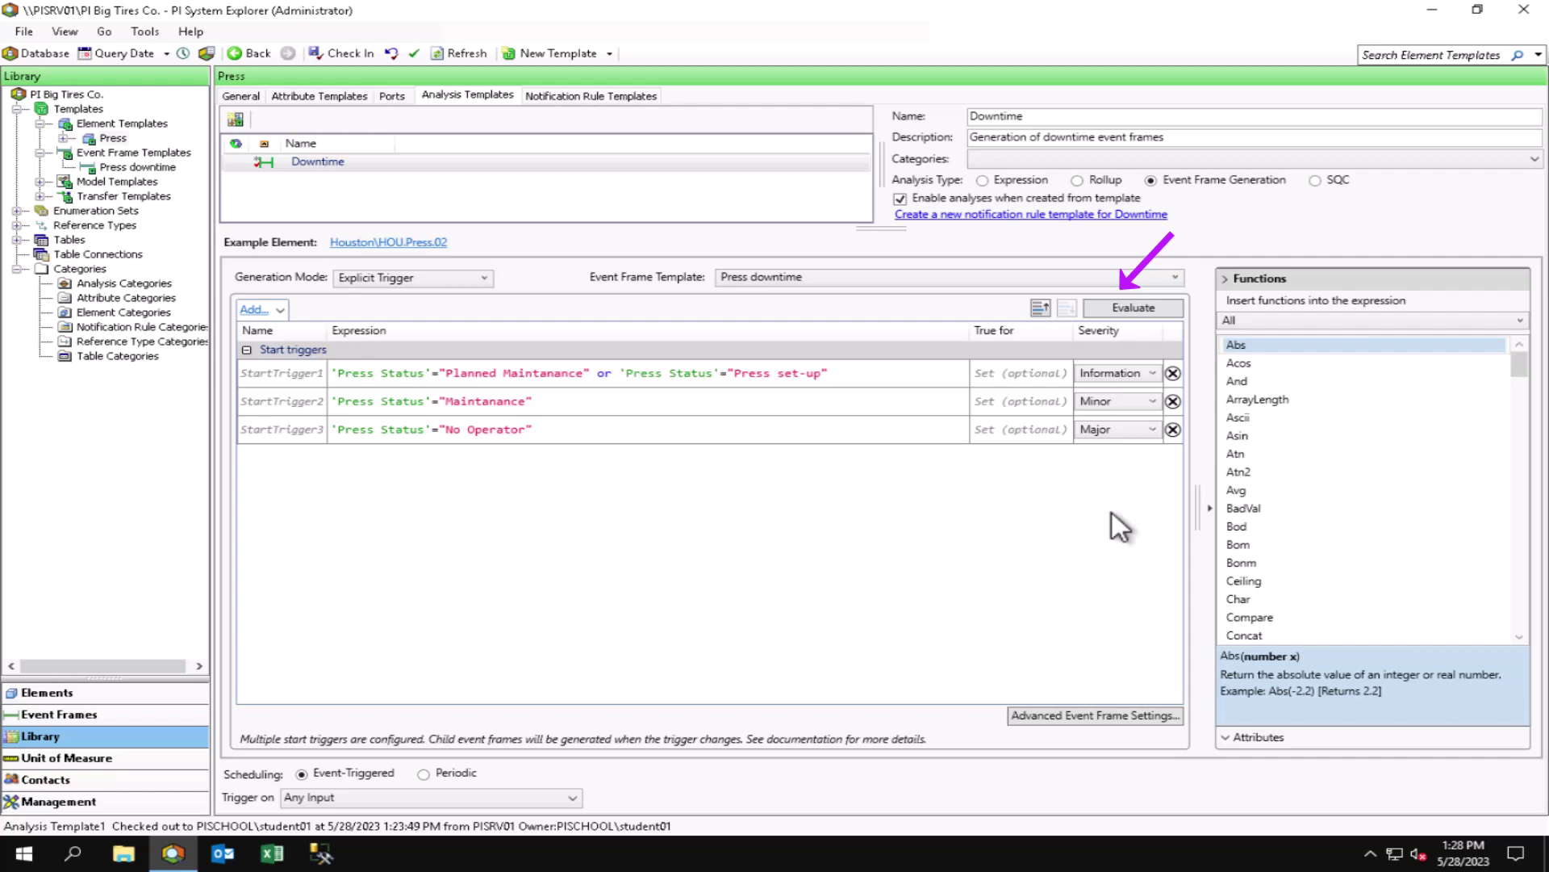
Step: Evaluate the three start triggers, all returning False for HOU.Press.02
click(1135, 309)
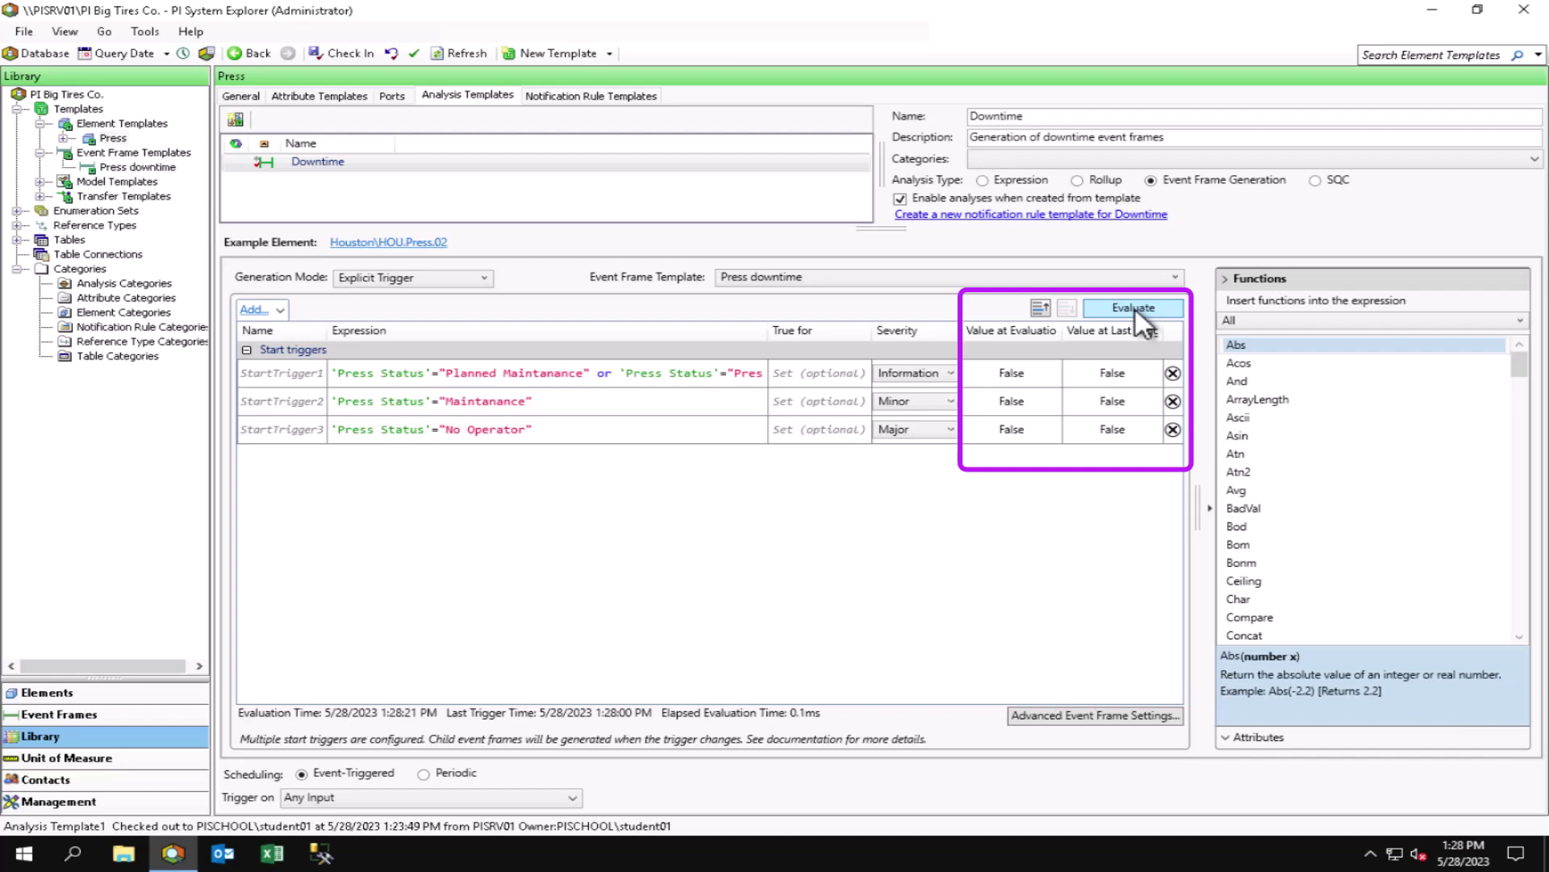
click(257, 310)
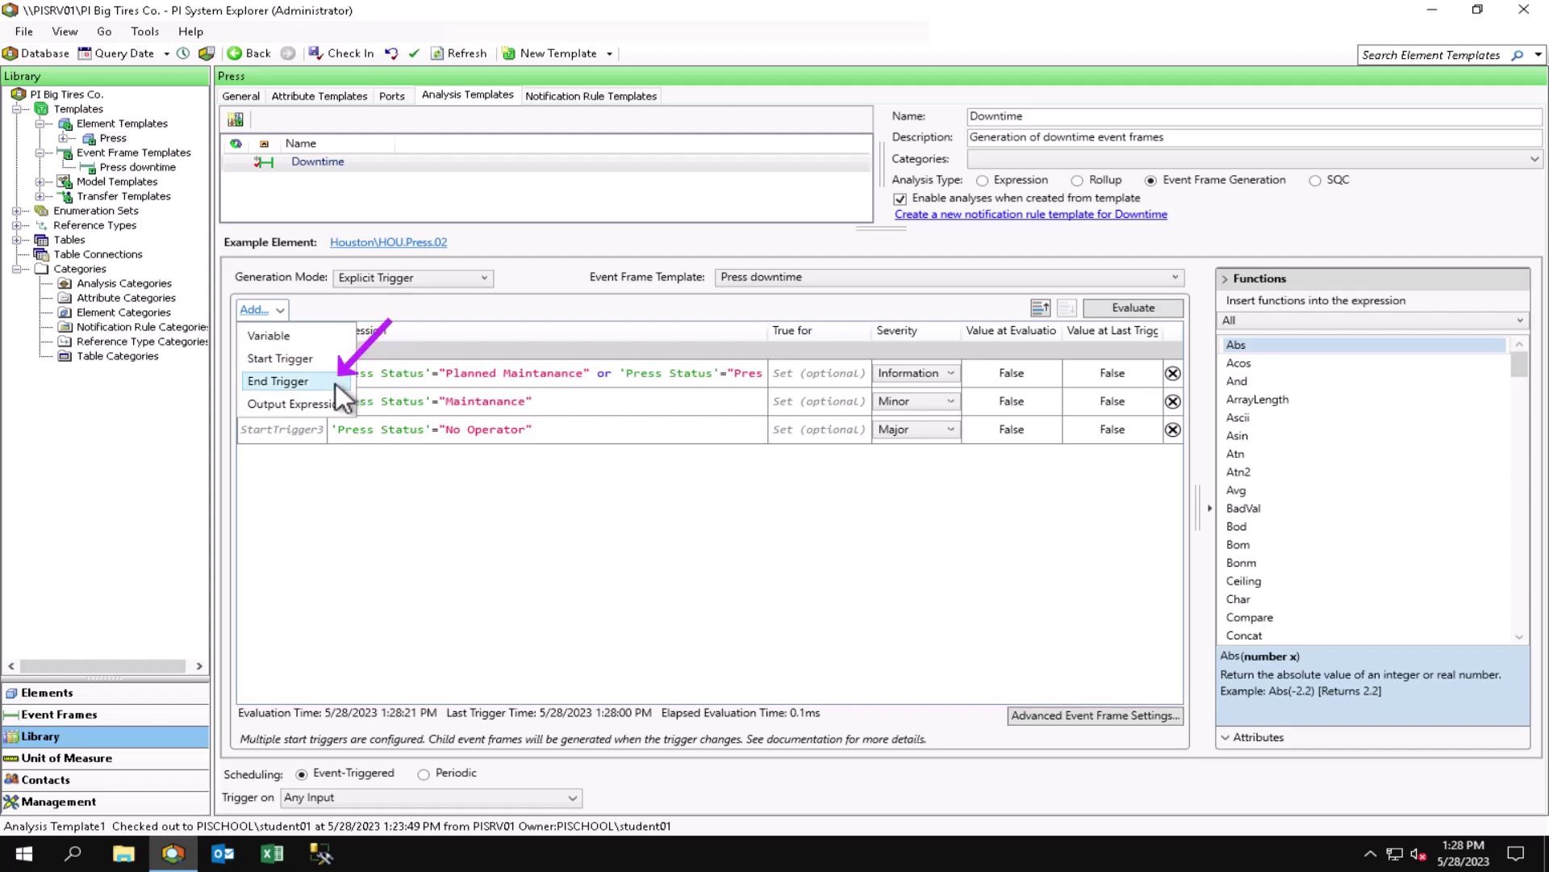
click(855, 608)
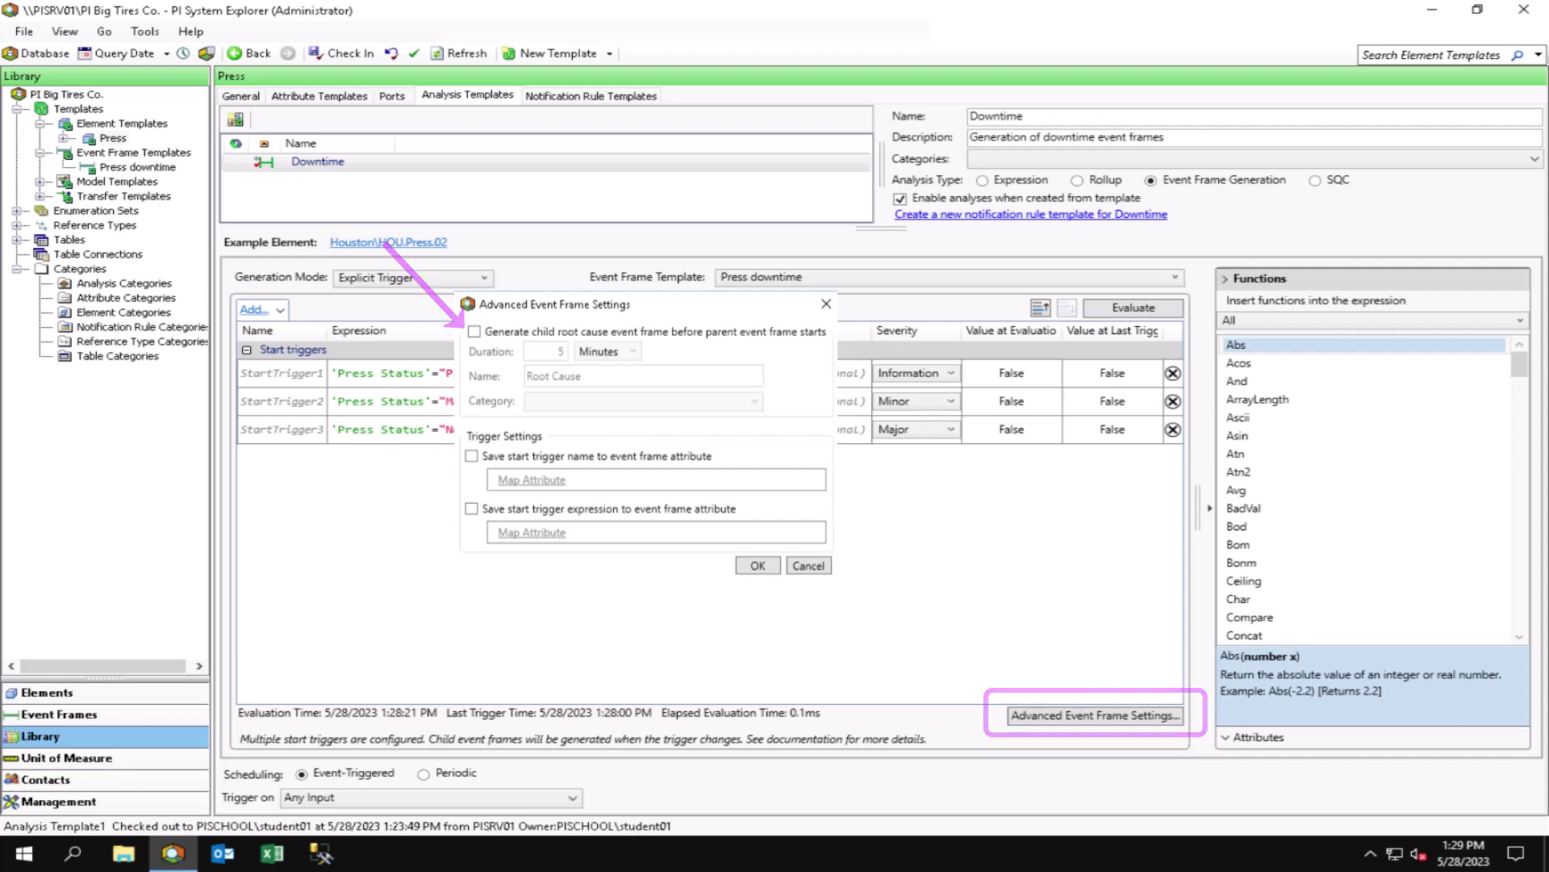
Step: Close the advanced event frame settings and confirm Press Status is the checked triggering input
key(Escape)
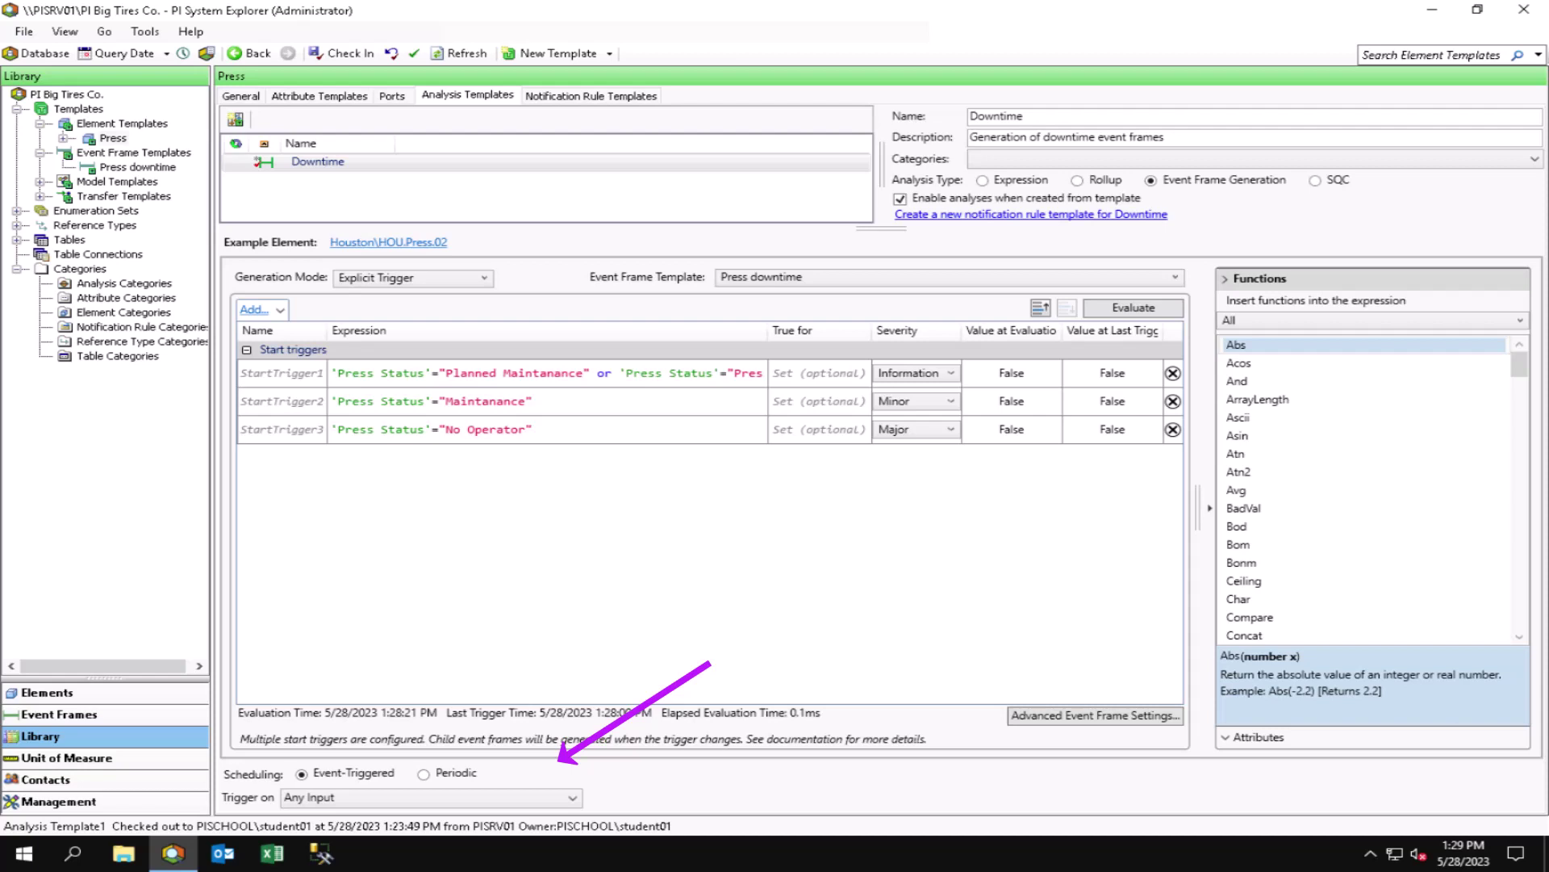
click(571, 798)
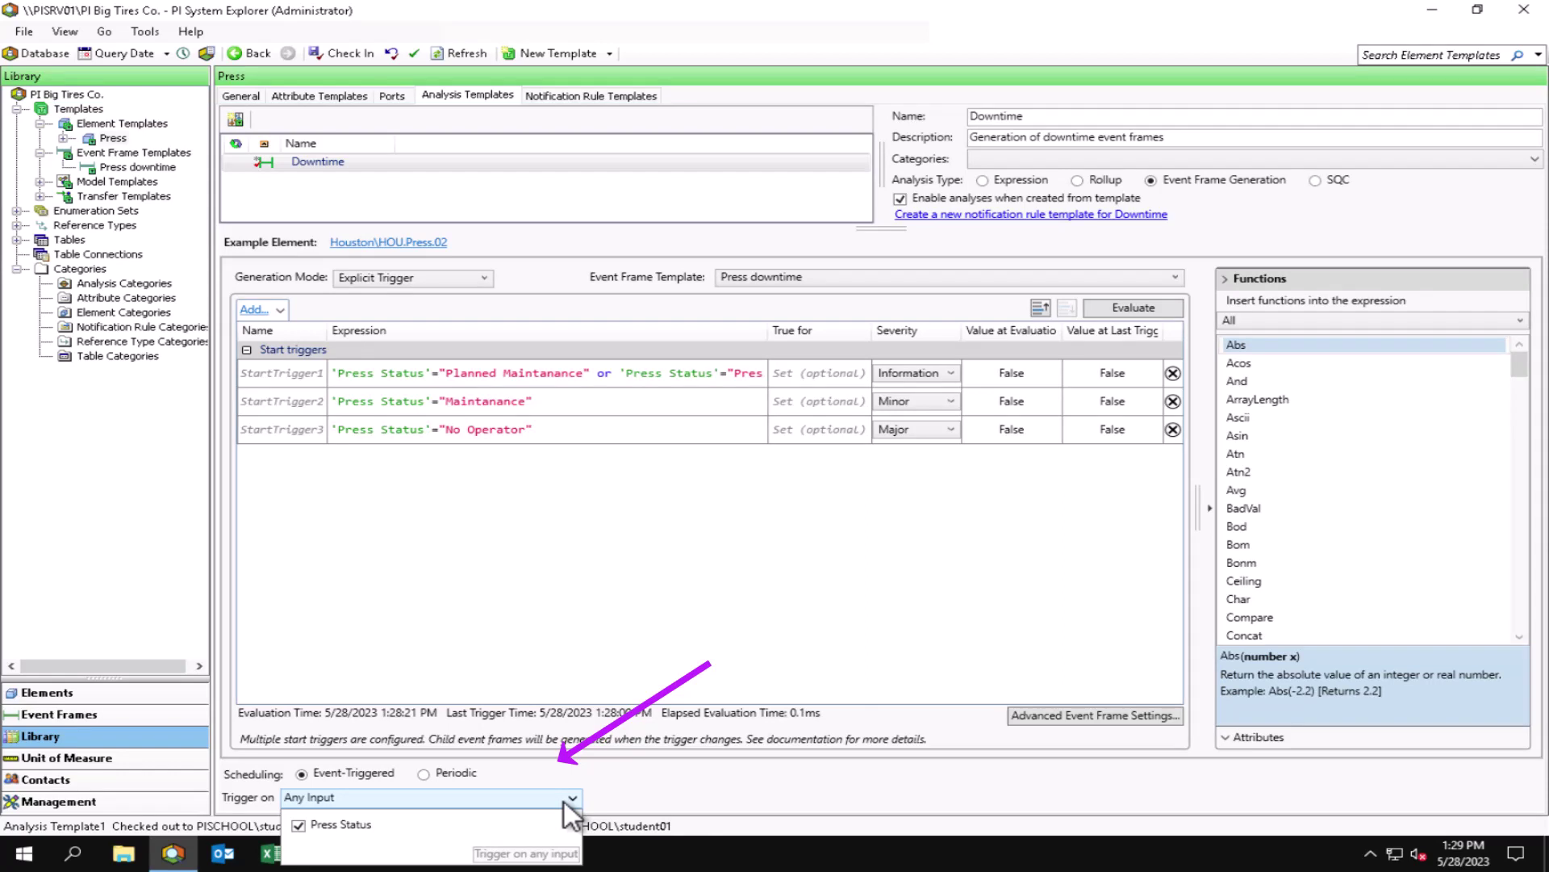
click(564, 800)
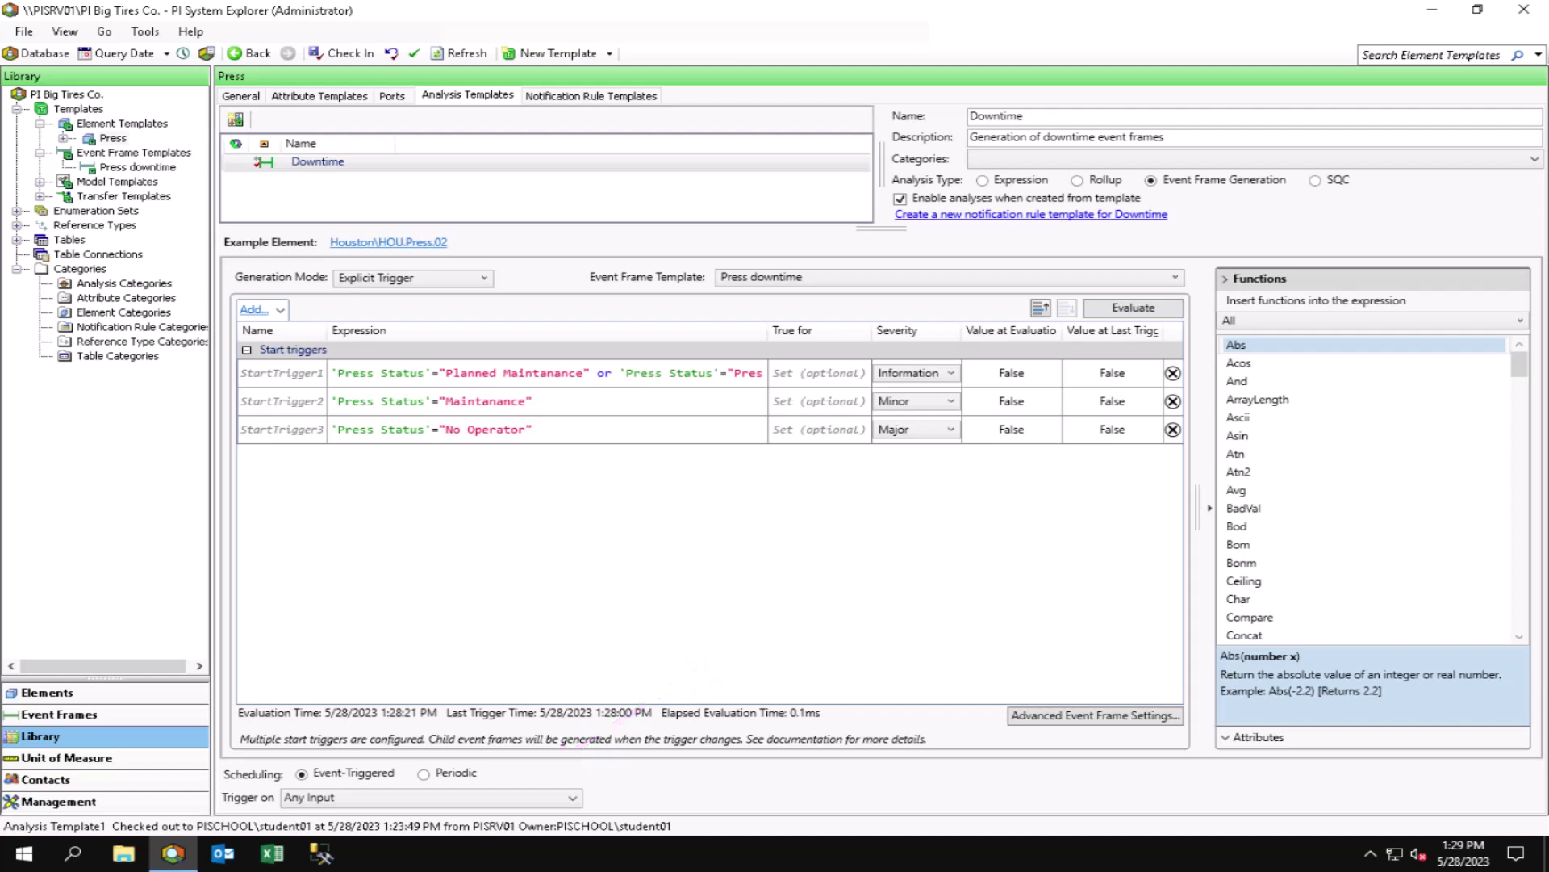
Step: Check in the Downtime analysis template changes to the database
click(360, 57)
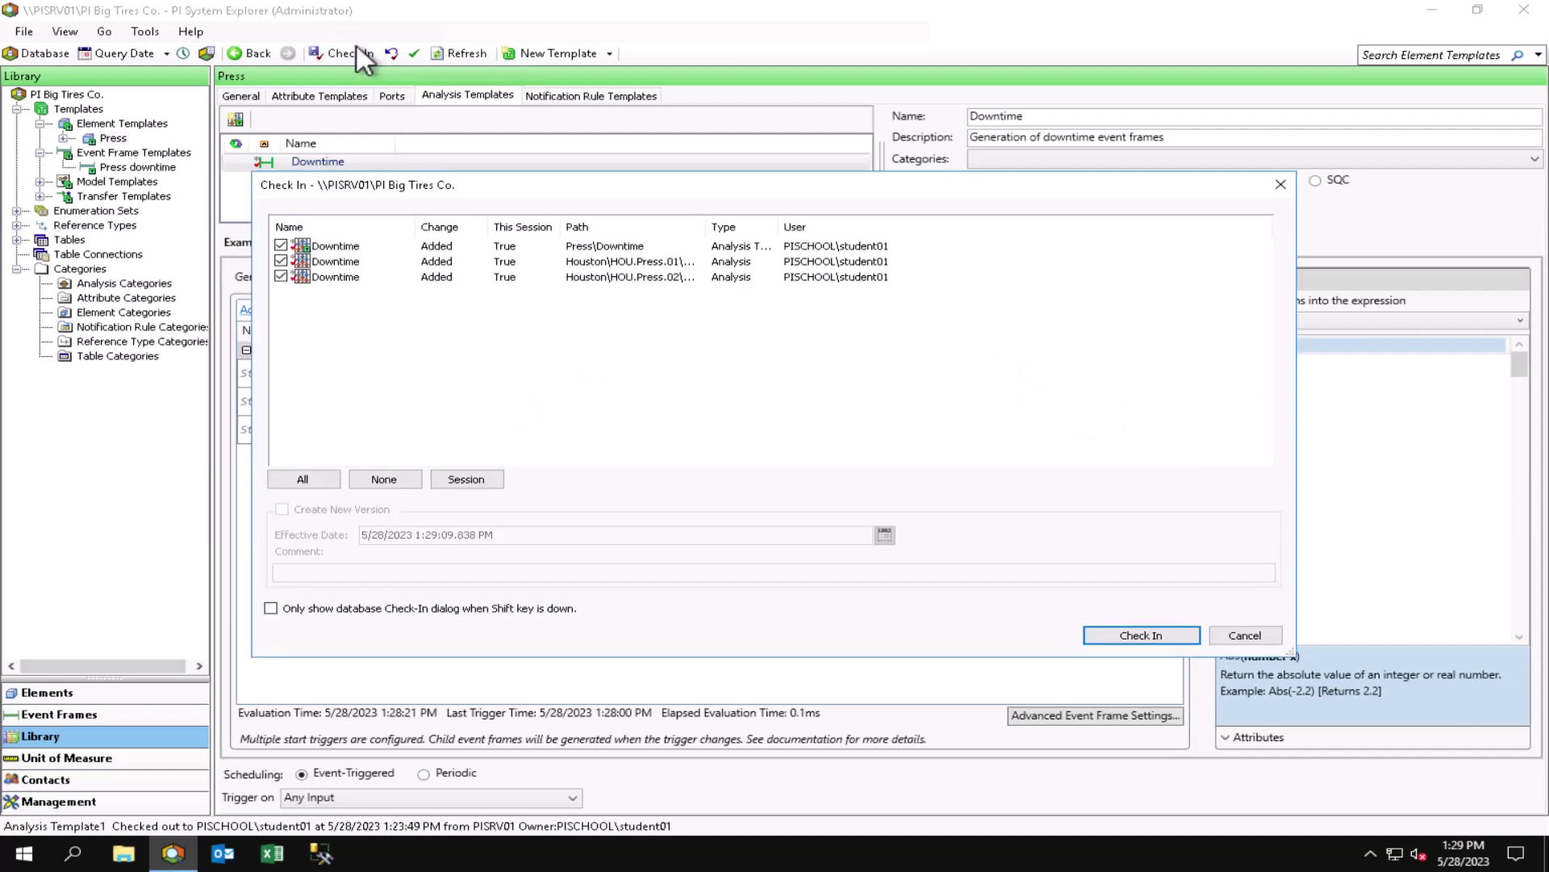
click(1140, 634)
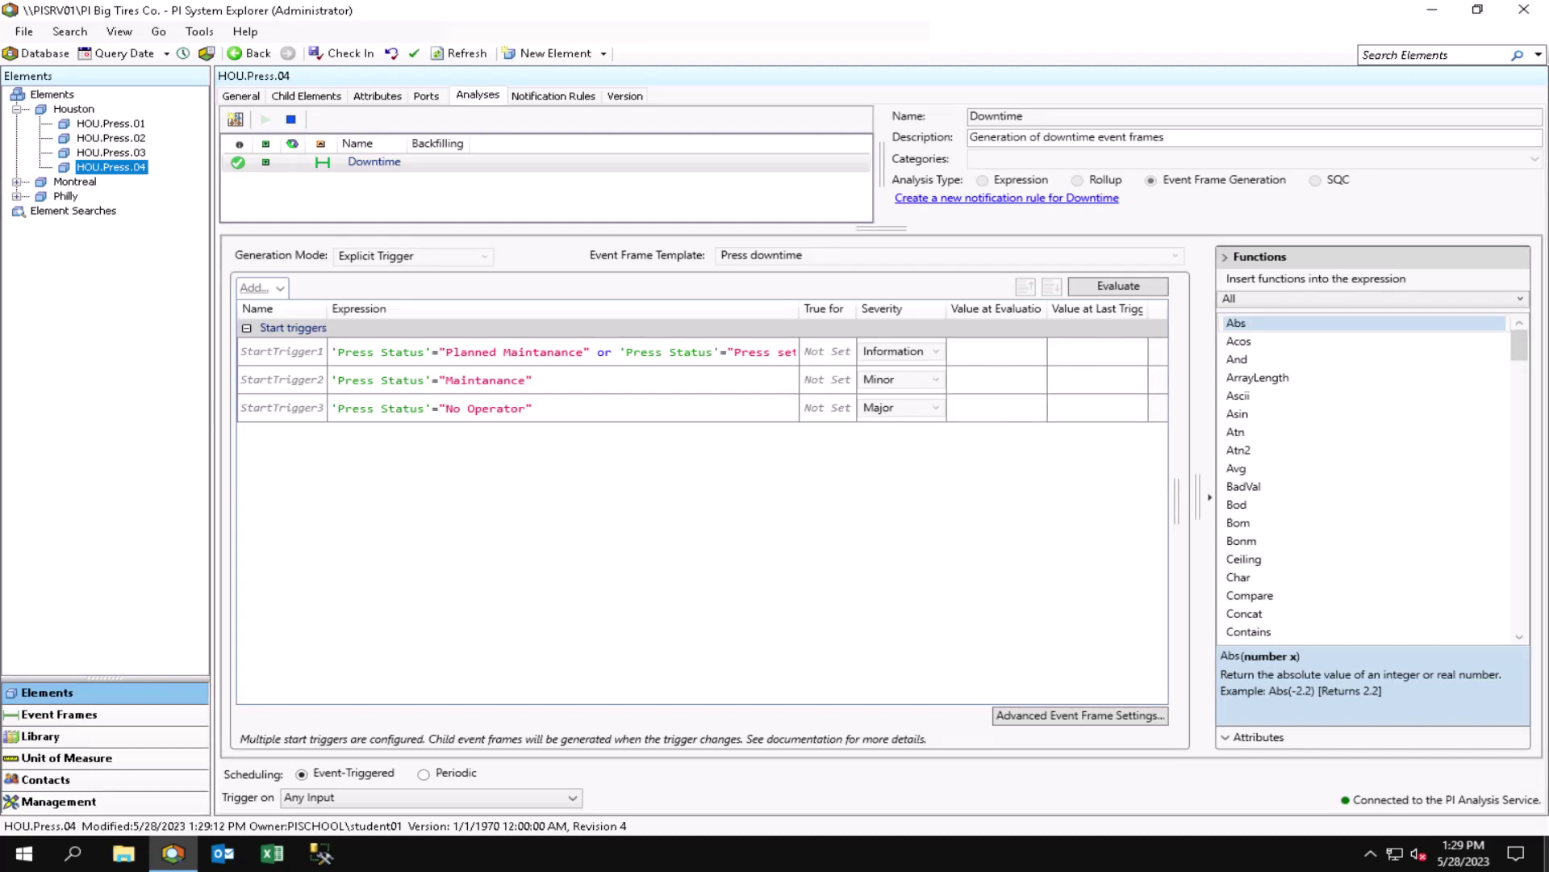
Step: Create a new event frame search with *downtime* as the name filter
click(75, 712)
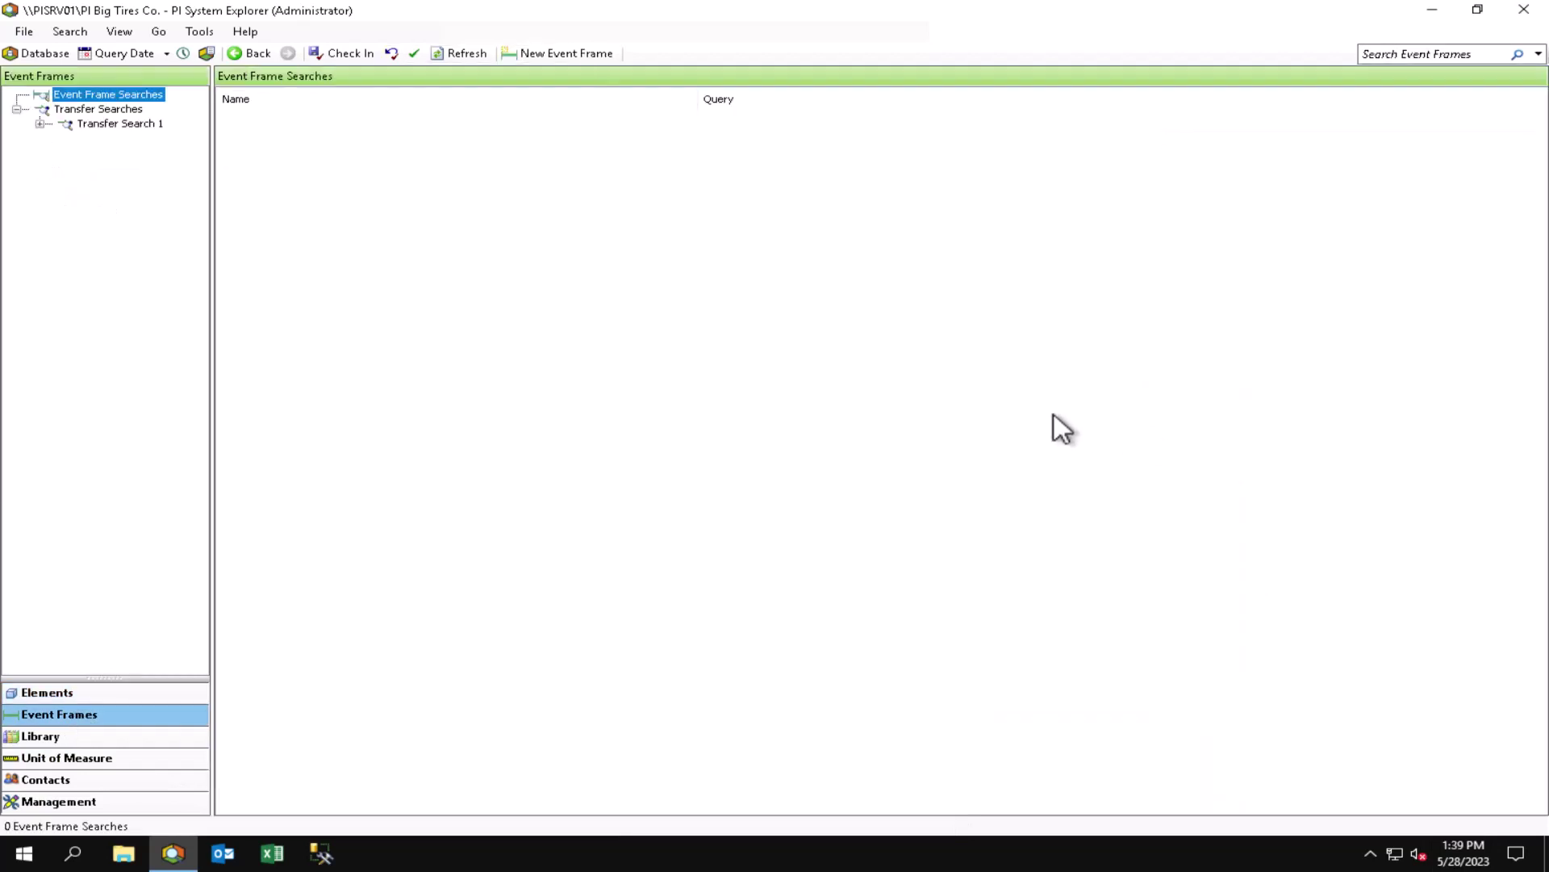
right_click(1054, 415)
click(1077, 430)
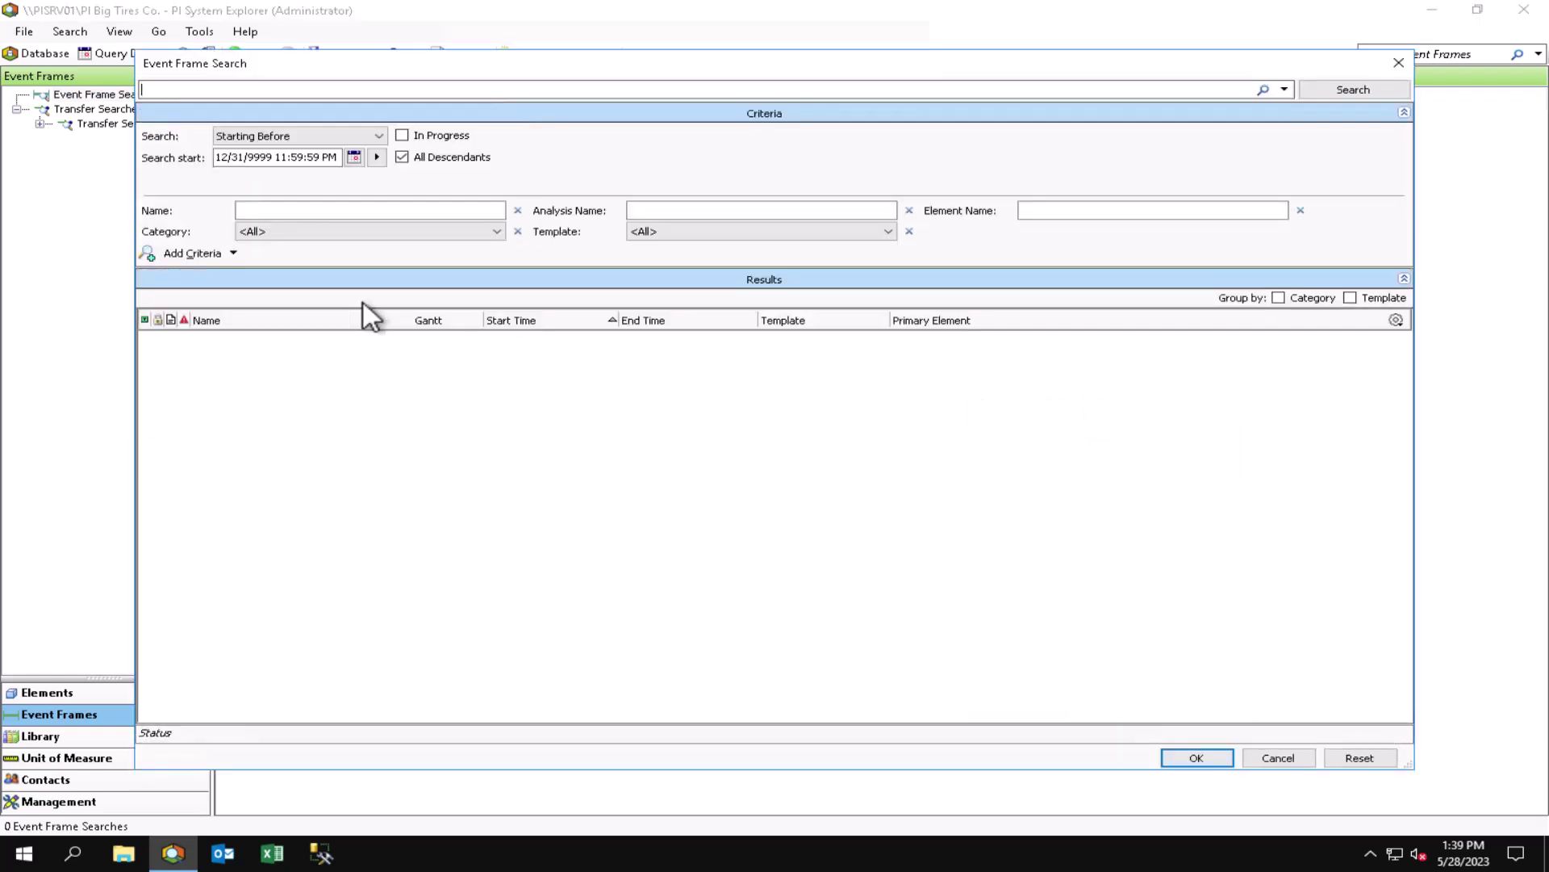
click(305, 210)
text(*do)
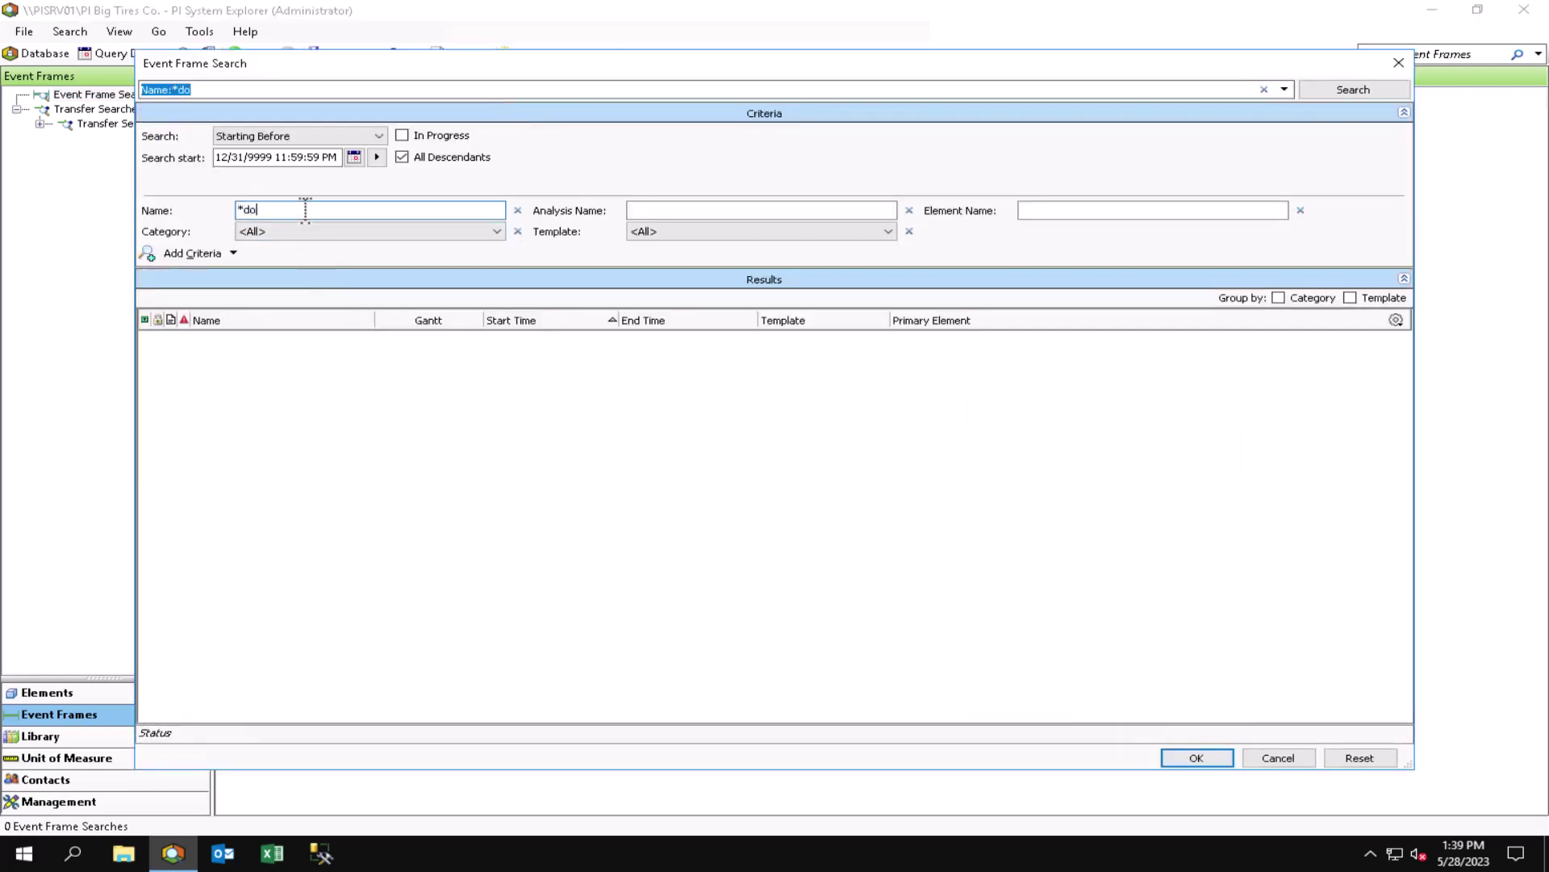
text(wntime*)
Step: Run the search and show the Downtime MTL.Press.02 event frame's attribute values
key(Return)
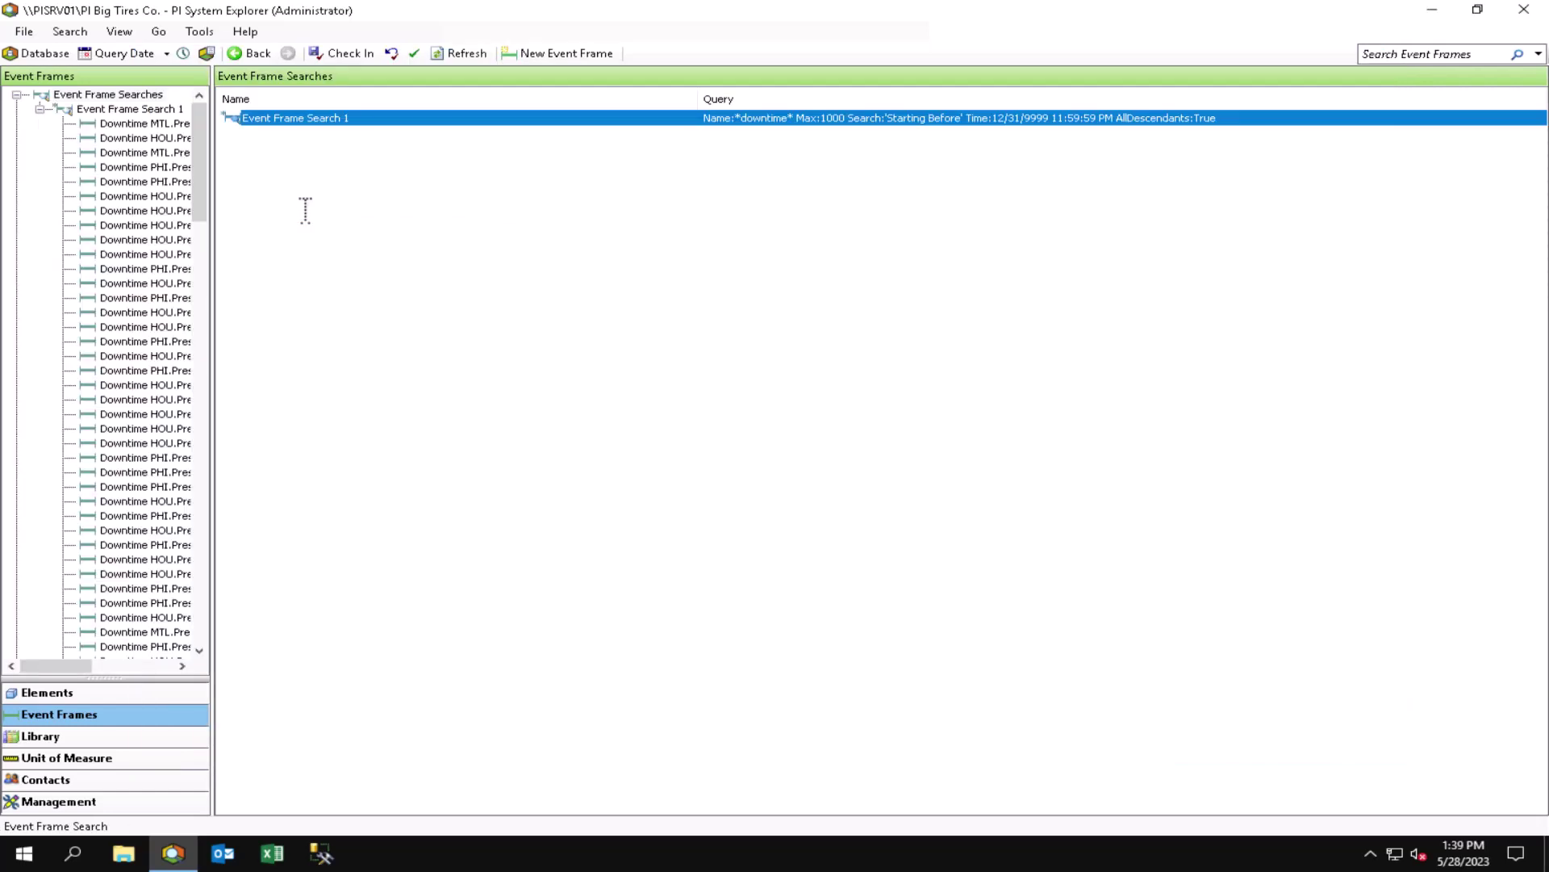
click(164, 127)
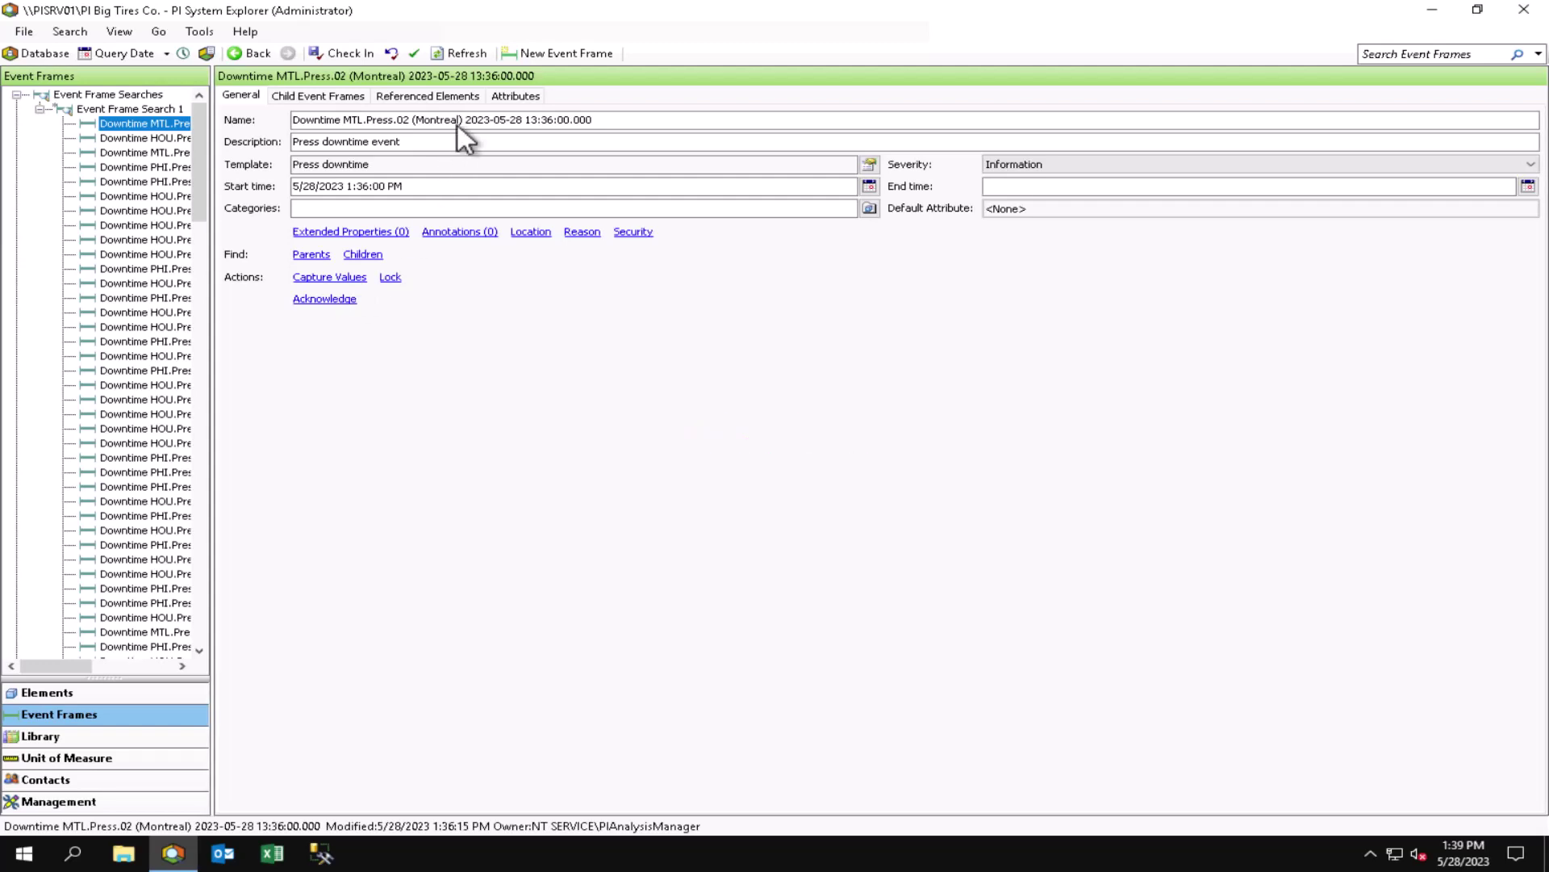
click(516, 96)
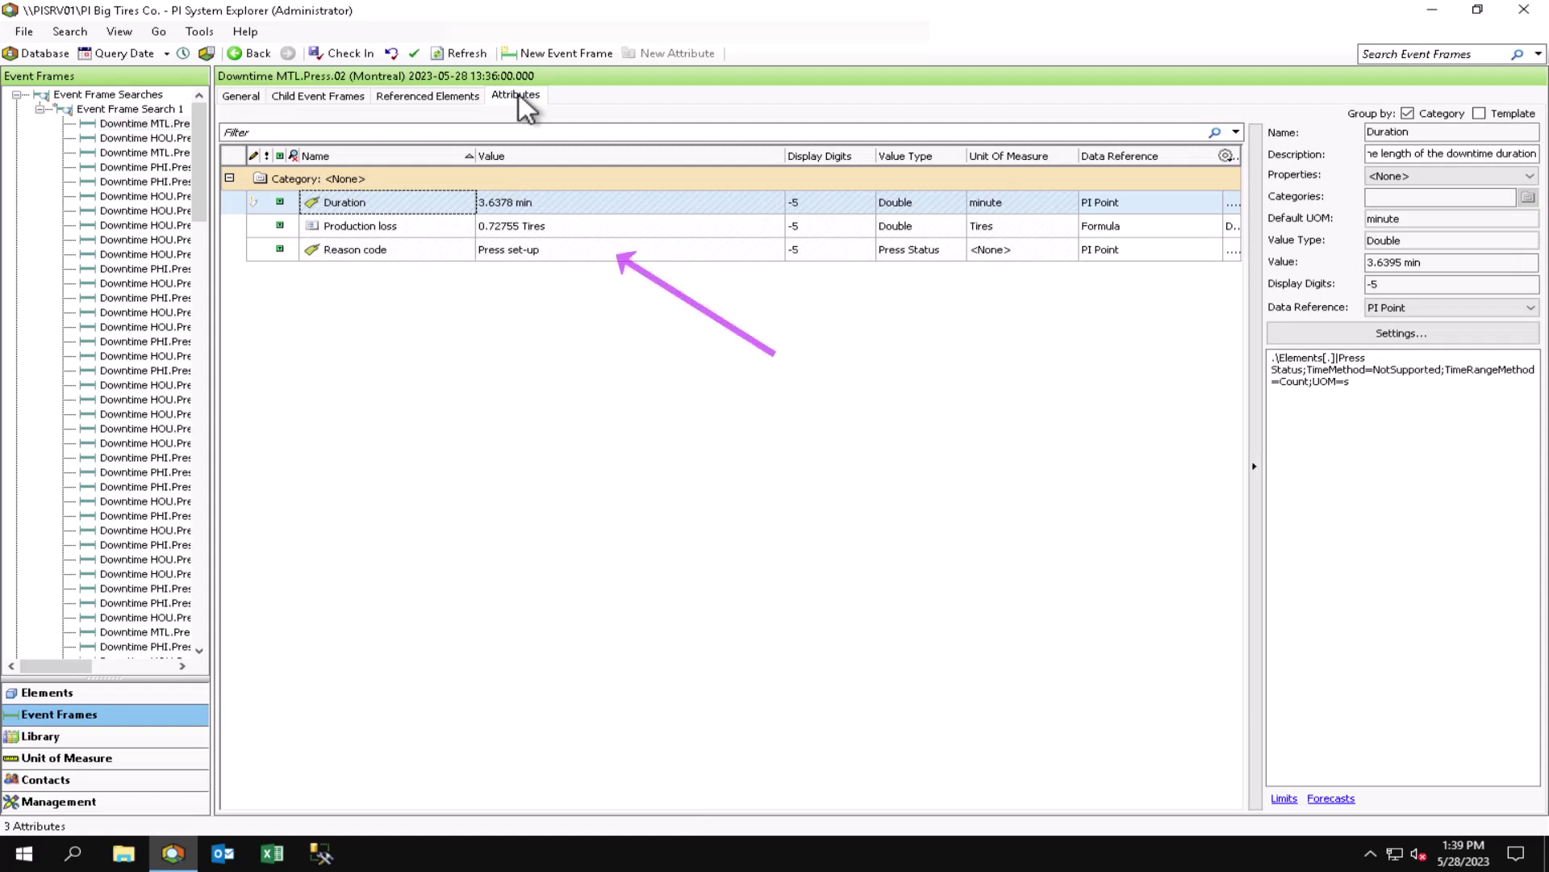